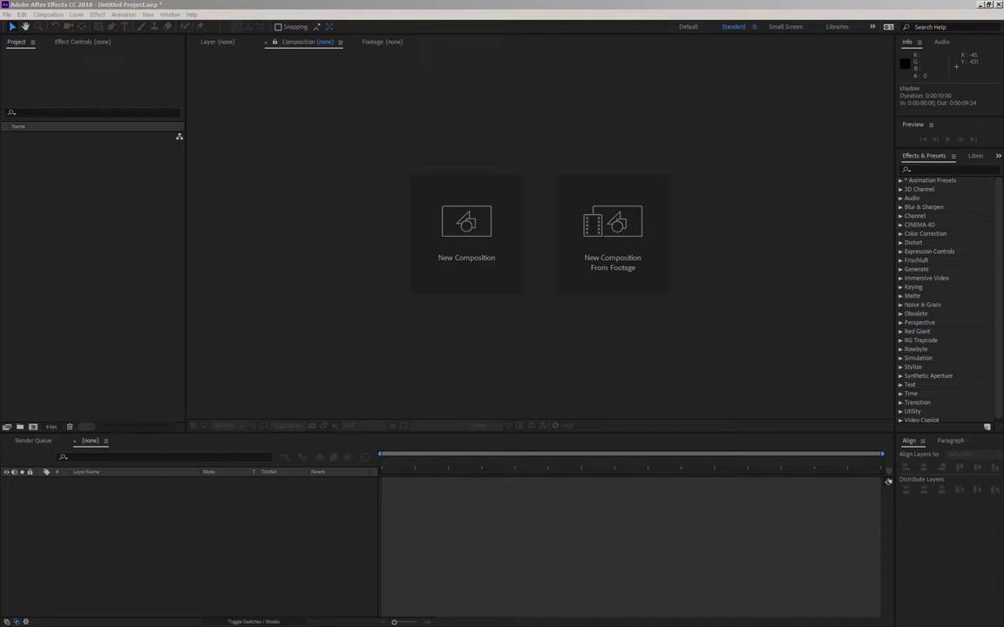
- Create a 1920×1080, 25 fps, 10-second HDTV 1080 25 composition named bevel_alpha_comp
{"action": "left_click", "coordinate": [97, 328]}
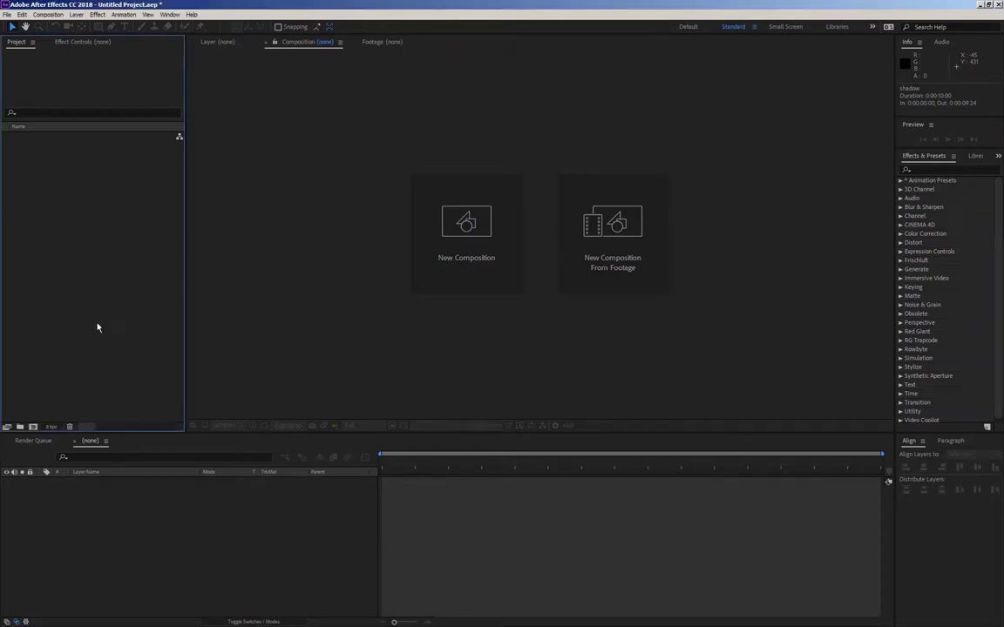
{"action": "left_click", "coordinate": [32, 427]}
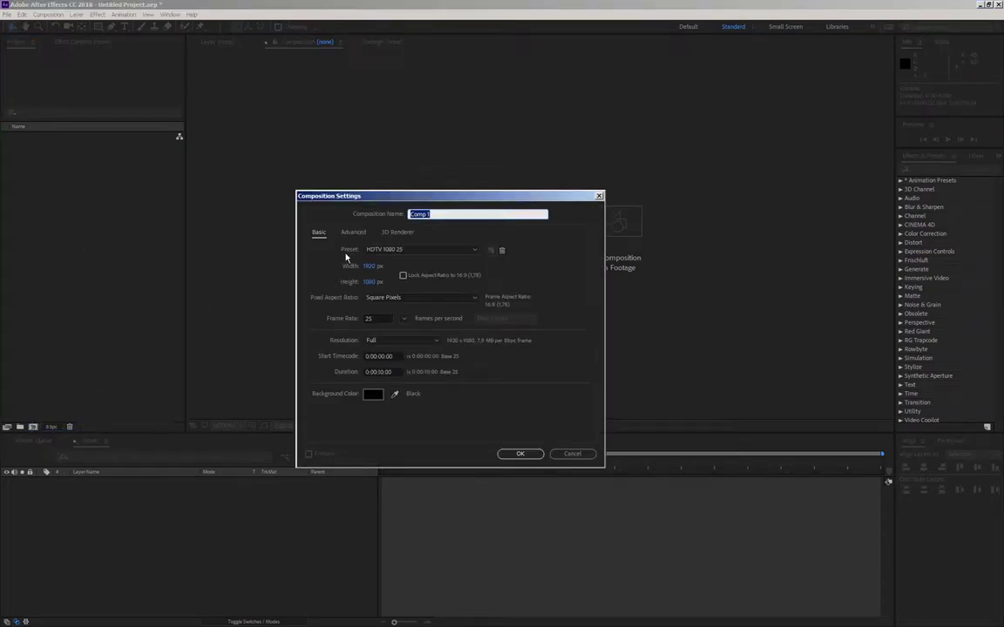
{"action": "type", "text": "beve"}
{"action": "type", "text": "l_a"}
{"action": "type", "text": "lpha_"}
{"action": "type", "text": "comp"}
{"action": "left_click", "coordinate": [519, 454]}
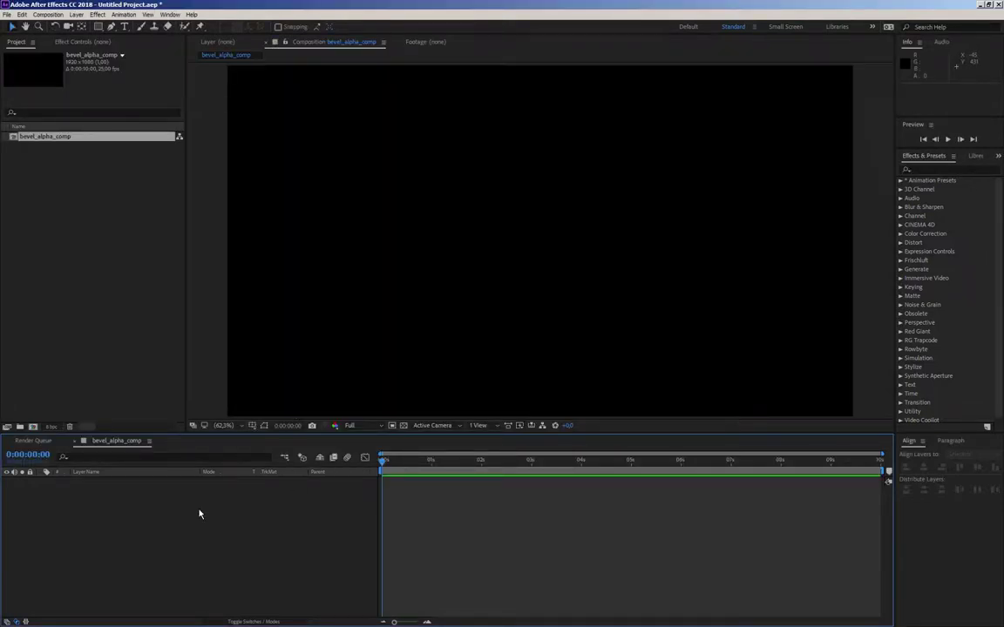
- Add a full-frame 1920x1080 blue solid layer named color to bevel_alpha_comp
{"action": "right_click", "coordinate": [198, 512]}
{"action": "mouse_move", "coordinate": [205, 512]}
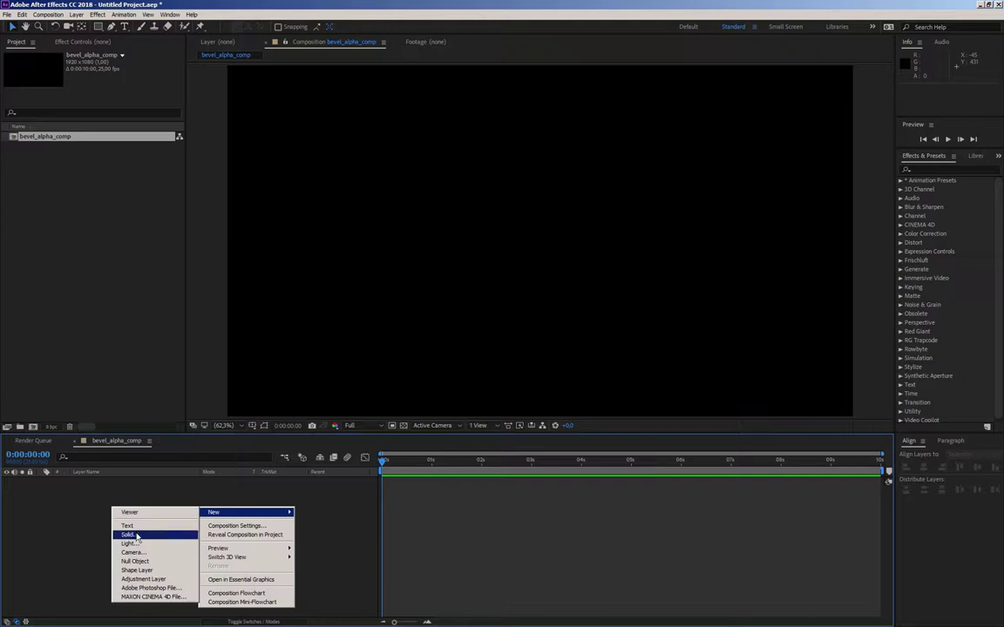
{"action": "left_click", "coordinate": [128, 535]}
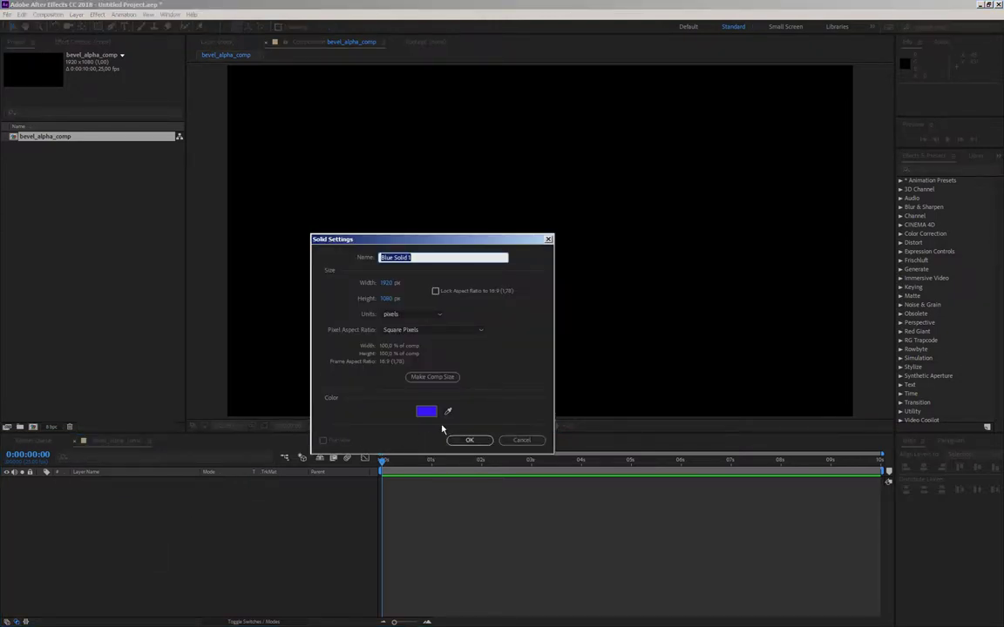
{"action": "type", "text": "color"}
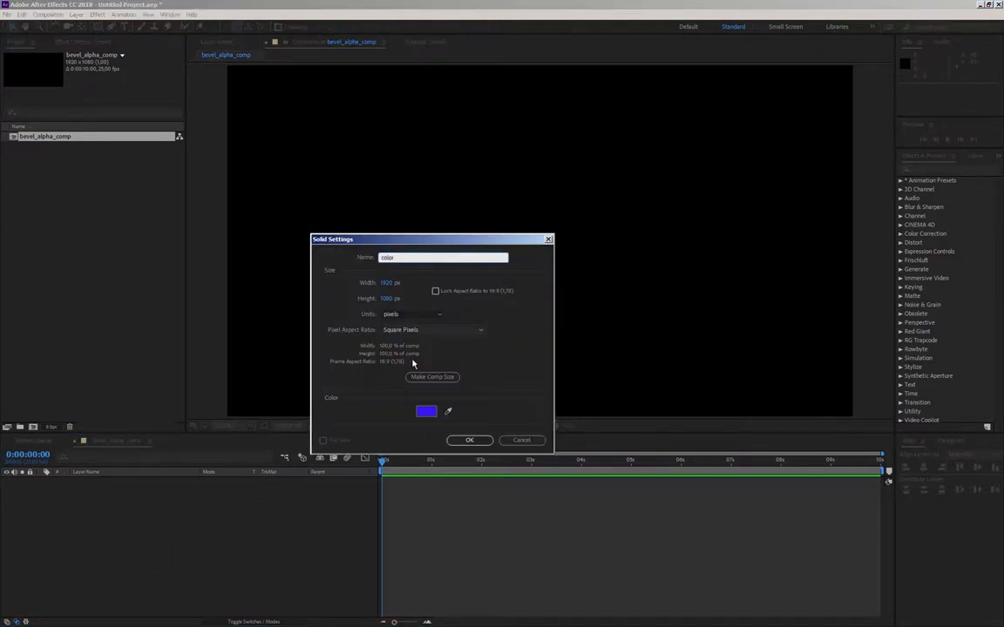
{"action": "left_click", "coordinate": [469, 440]}
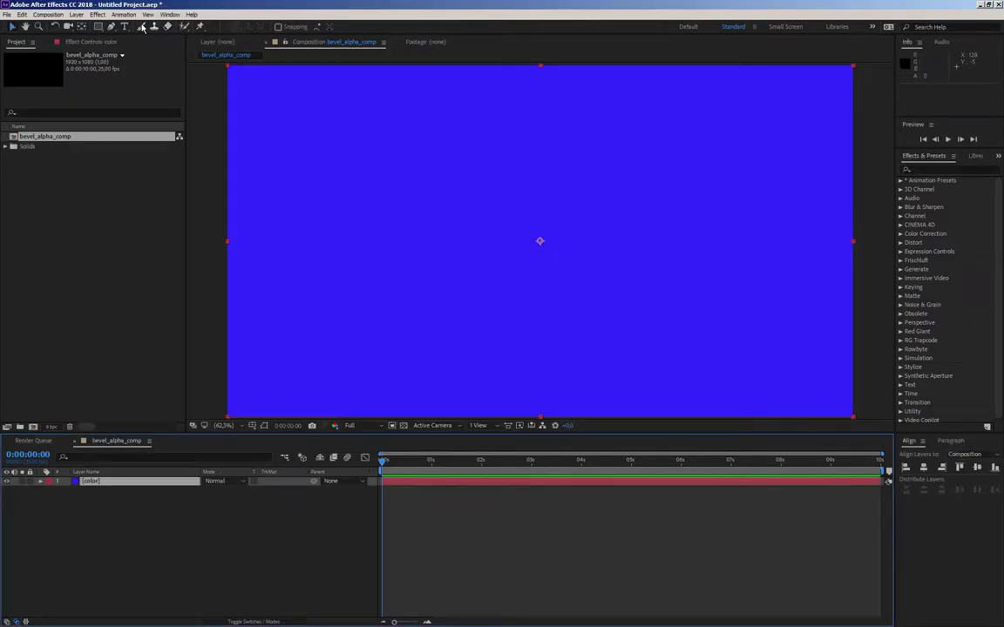
- Draw a closed six-point curved Pen mask on the blue solid to form a rounded blob
{"action": "left_click", "coordinate": [110, 26]}
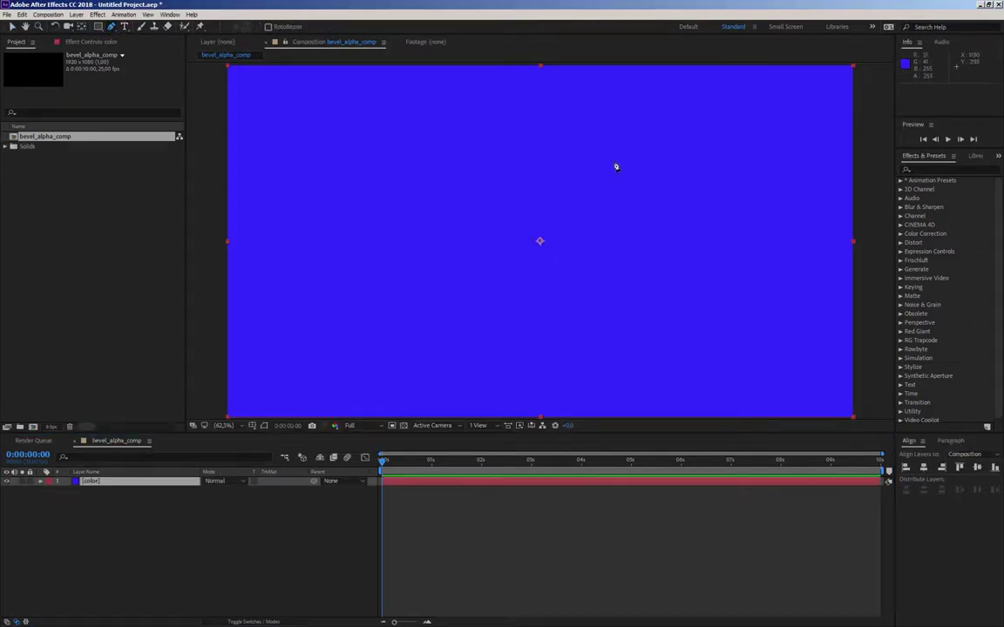
{"action": "left_click_drag", "start_coordinate": [614, 160], "coordinate": [583, 179]}
{"action": "left_click_drag", "start_coordinate": [470, 168], "coordinate": [423, 147]}
{"action": "left_click_drag", "start_coordinate": [355, 242], "coordinate": [372, 311]}
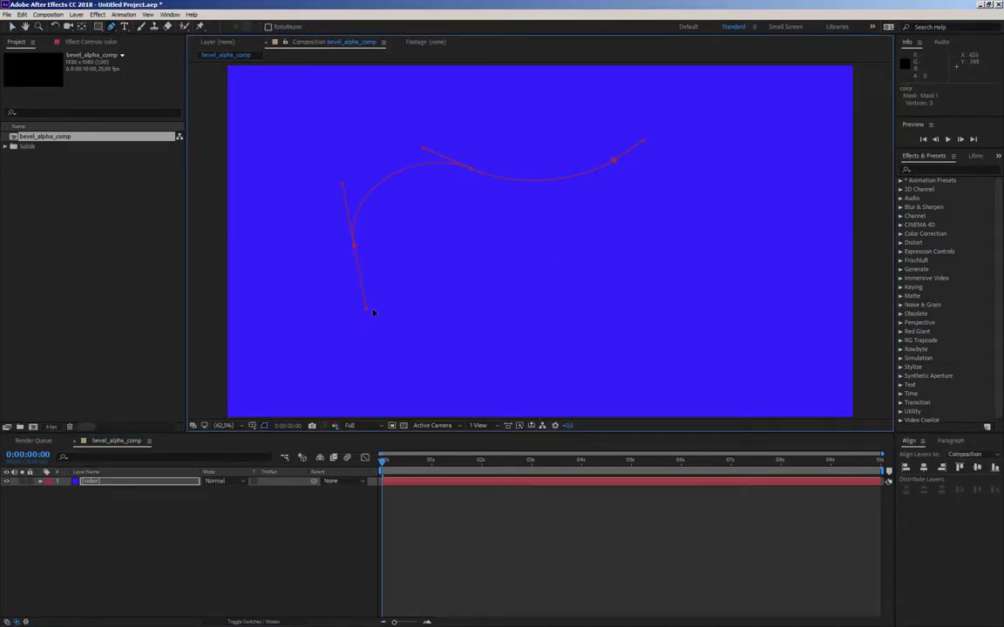
{"action": "left_click_drag", "start_coordinate": [499, 328], "coordinate": [558, 325]}
{"action": "left_click_drag", "start_coordinate": [647, 327], "coordinate": [697, 336]}
{"action": "left_click_drag", "start_coordinate": [719, 228], "coordinate": [714, 193]}
{"action": "left_click", "coordinate": [616, 160]}
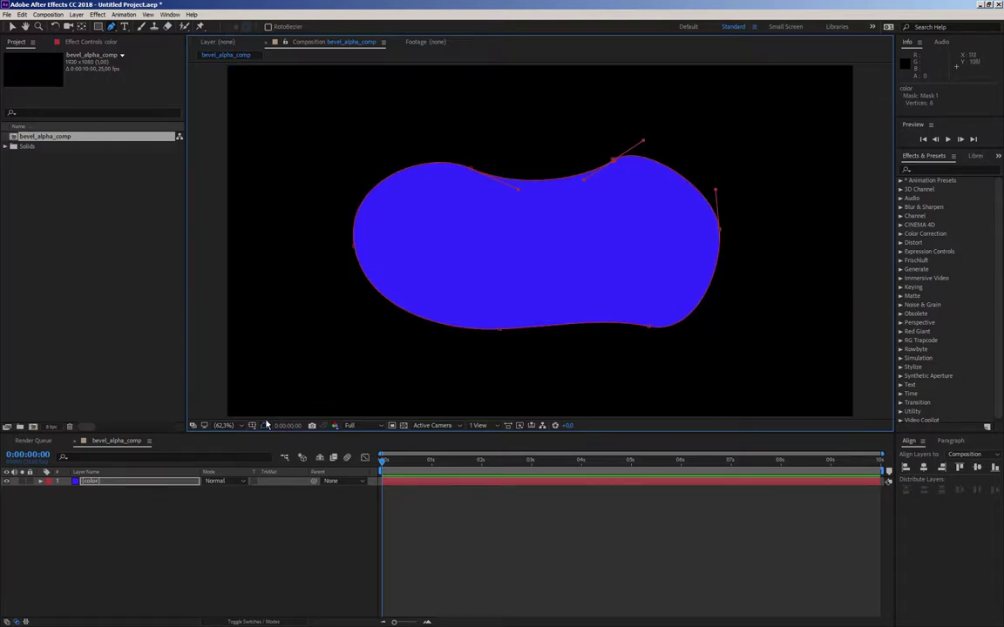
- Hide the mask outline, try the transparency grid and leave it off, and select the color layer
{"action": "left_click", "coordinate": [264, 425]}
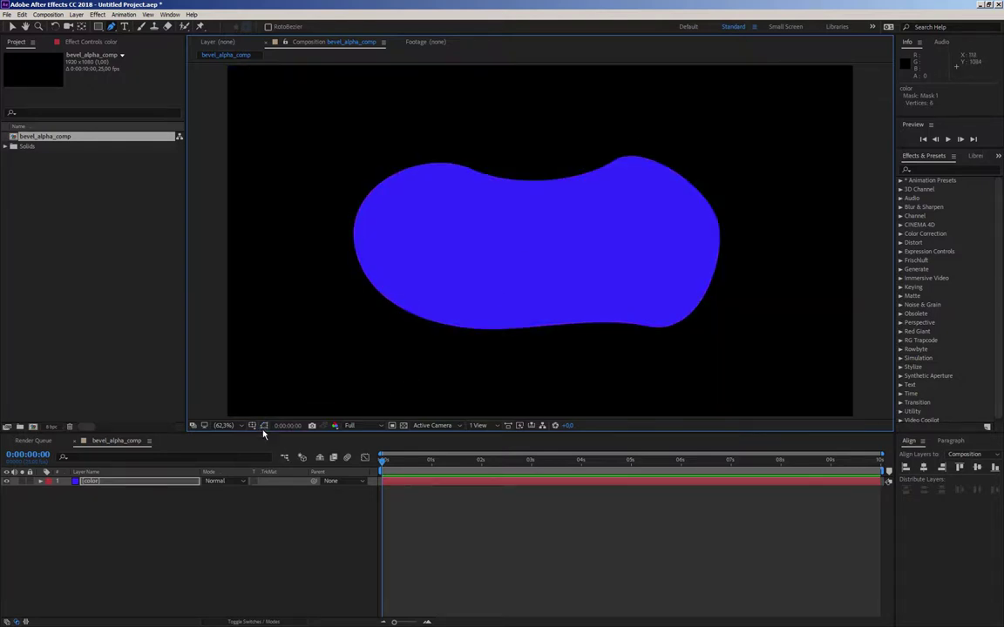
{"action": "left_click", "coordinate": [403, 426]}
{"action": "left_click", "coordinate": [403, 425]}
{"action": "left_click", "coordinate": [403, 425]}
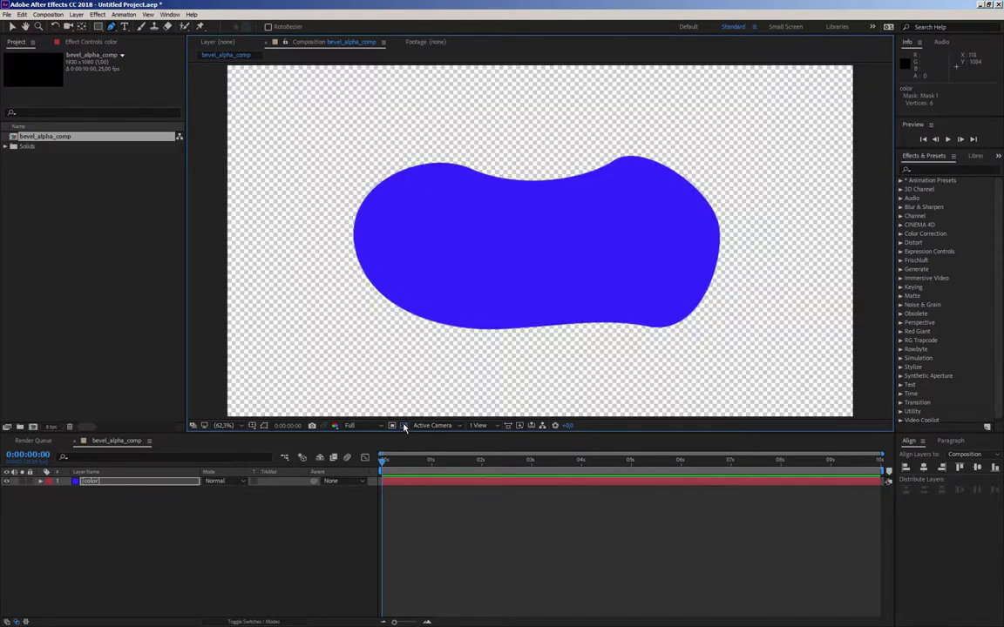
{"action": "left_click", "coordinate": [404, 425]}
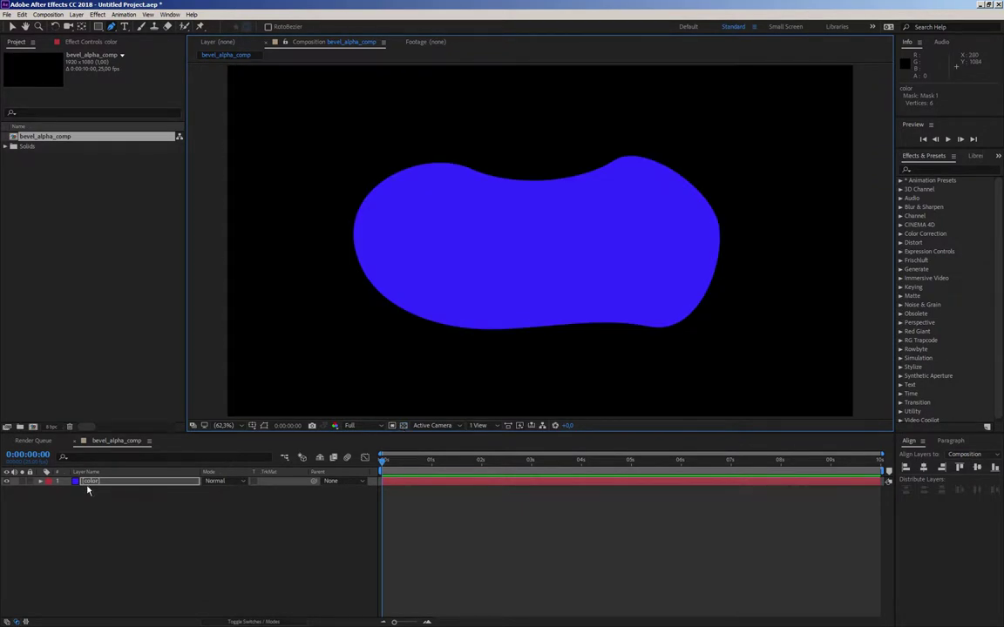
{"action": "left_click", "coordinate": [88, 482]}
- Search the effects for 'bevel' and apply Bevel Alpha to the color layer
{"action": "left_click", "coordinate": [91, 42]}
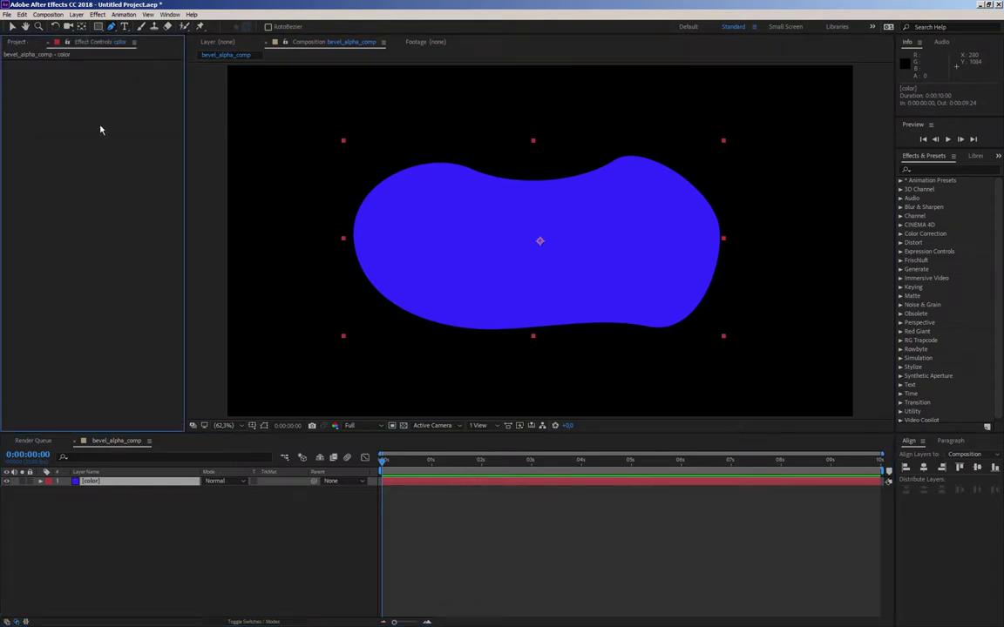
{"action": "left_click", "coordinate": [925, 170]}
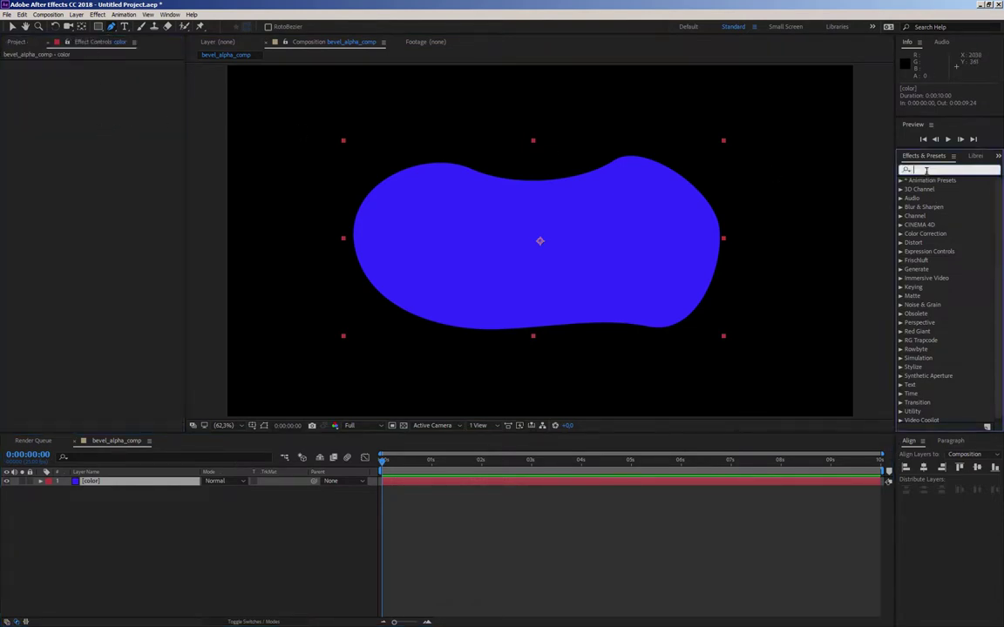
{"action": "type", "text": "bevel"}
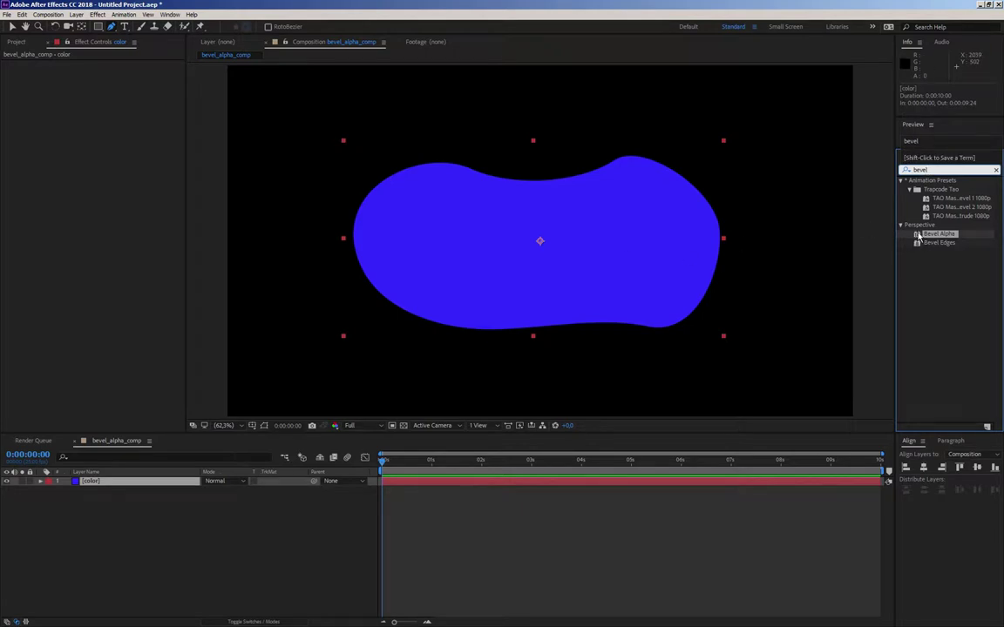
{"action": "left_click_drag", "start_coordinate": [917, 237], "coordinate": [108, 477]}
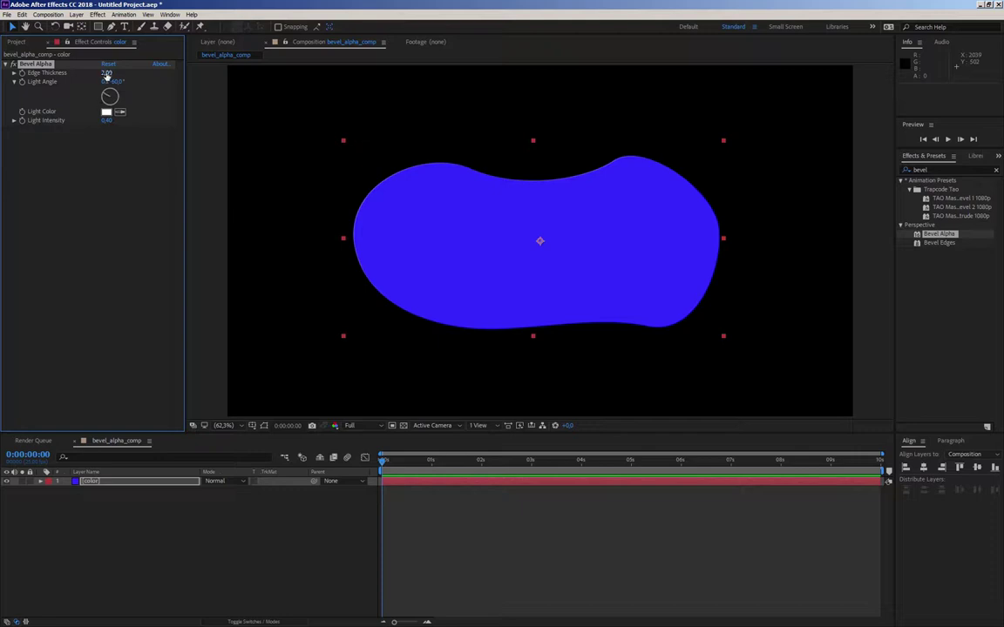
- Set Bevel Alpha Edge Thickness to 25.30 and Light Intensity to 0.70, and adjust the Light Angle
{"action": "left_click_drag", "start_coordinate": [108, 72], "coordinate": [168, 87]}
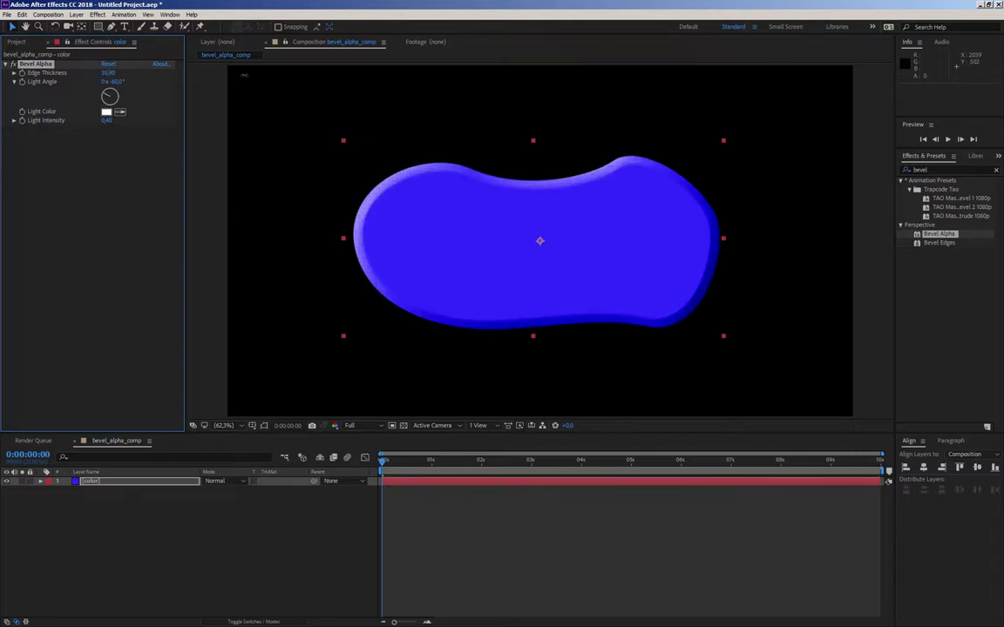
{"action": "left_click_drag", "start_coordinate": [106, 120], "coordinate": [144, 120]}
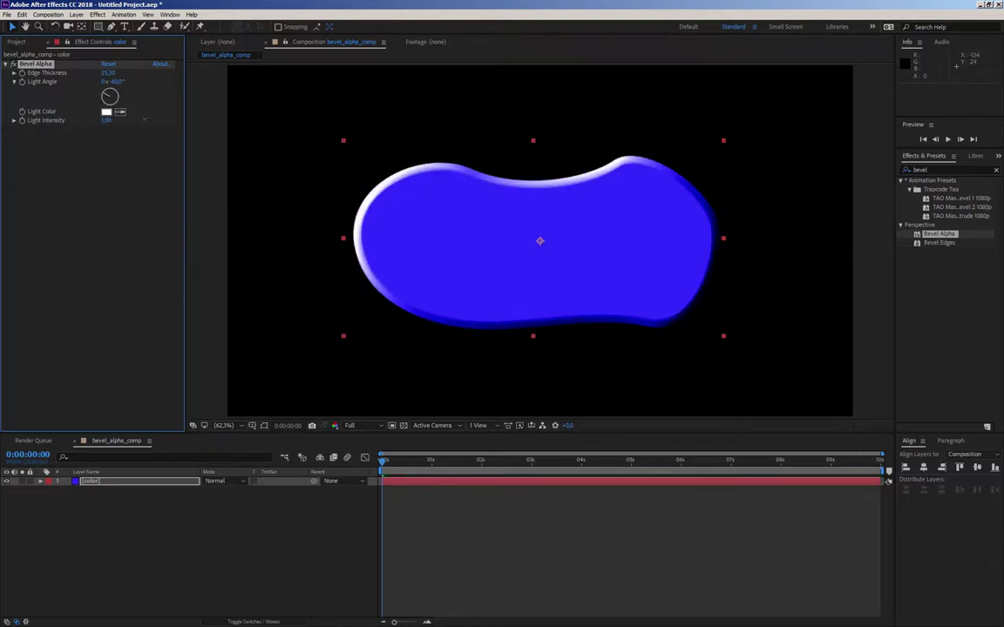
{"action": "mouse_move", "coordinate": [113, 81]}
{"action": "left_mouse_down"}
{"action": "mouse_move", "coordinate": [142, 81]}
{"action": "mouse_move", "coordinate": [109, 90]}
{"action": "left_mouse_up"}
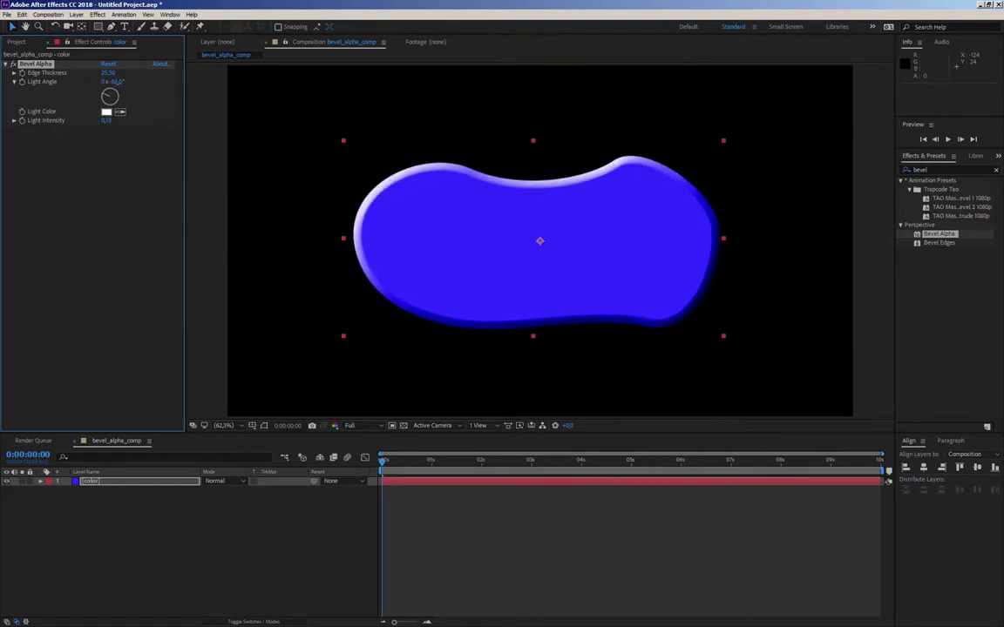
{"action": "left_click", "coordinate": [106, 112]}
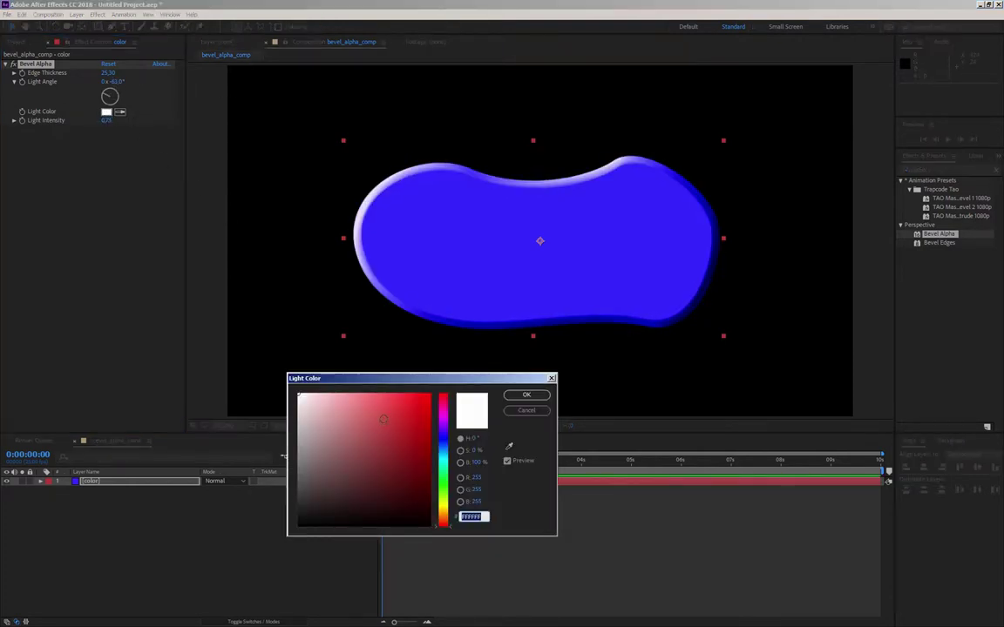
{"action": "left_click_drag", "start_coordinate": [383, 419], "coordinate": [358, 493]}
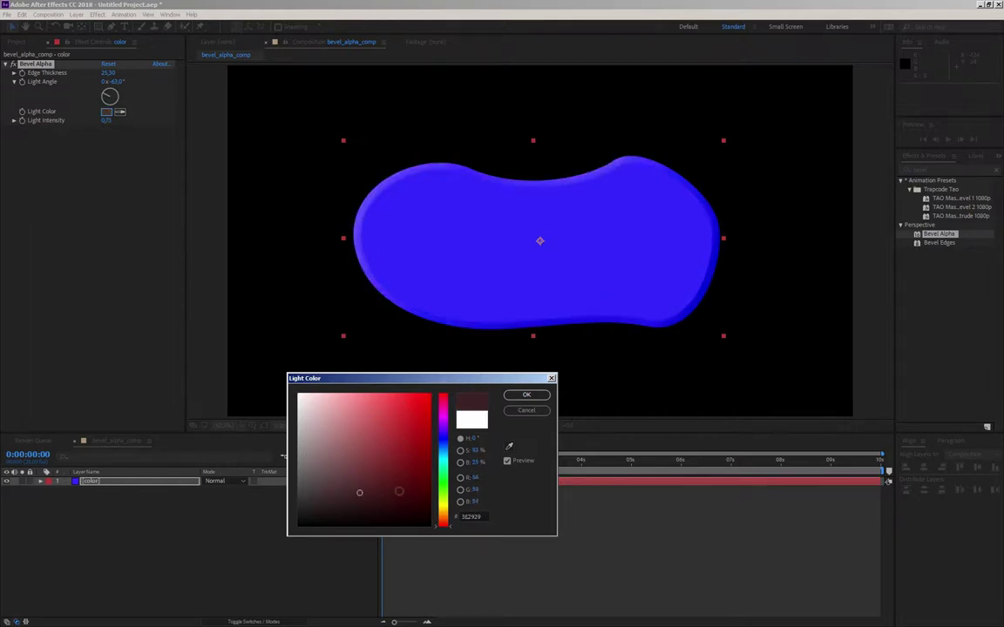
{"action": "left_click", "coordinate": [429, 414]}
{"action": "mouse_move", "coordinate": [443, 397]}
{"action": "left_mouse_down"}
{"action": "mouse_move", "coordinate": [442, 499]}
{"action": "mouse_move", "coordinate": [442, 400]}
{"action": "left_mouse_up"}
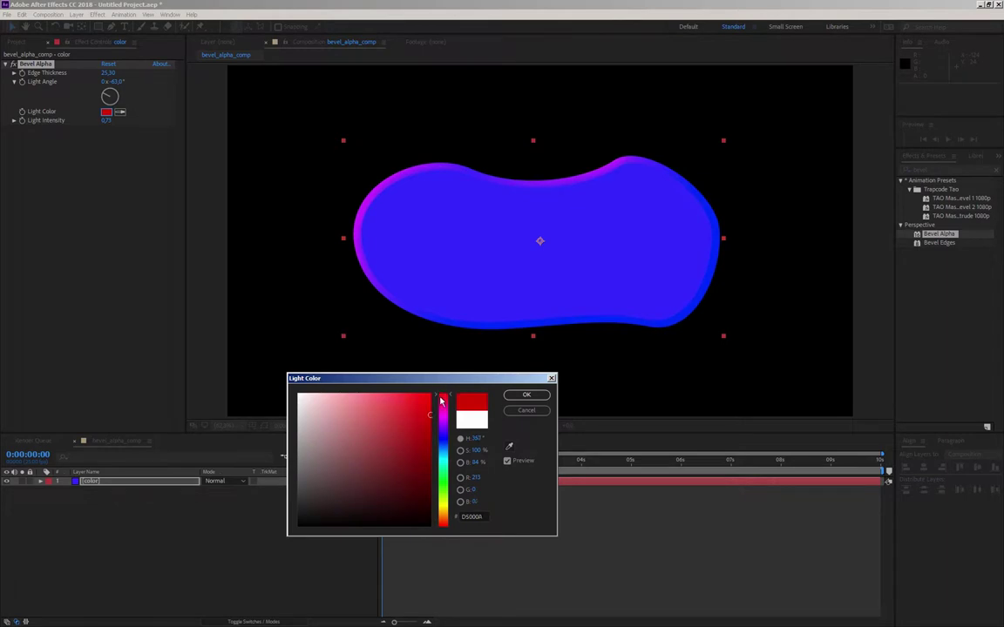
{"action": "left_click_drag", "start_coordinate": [301, 397], "coordinate": [161, 264]}
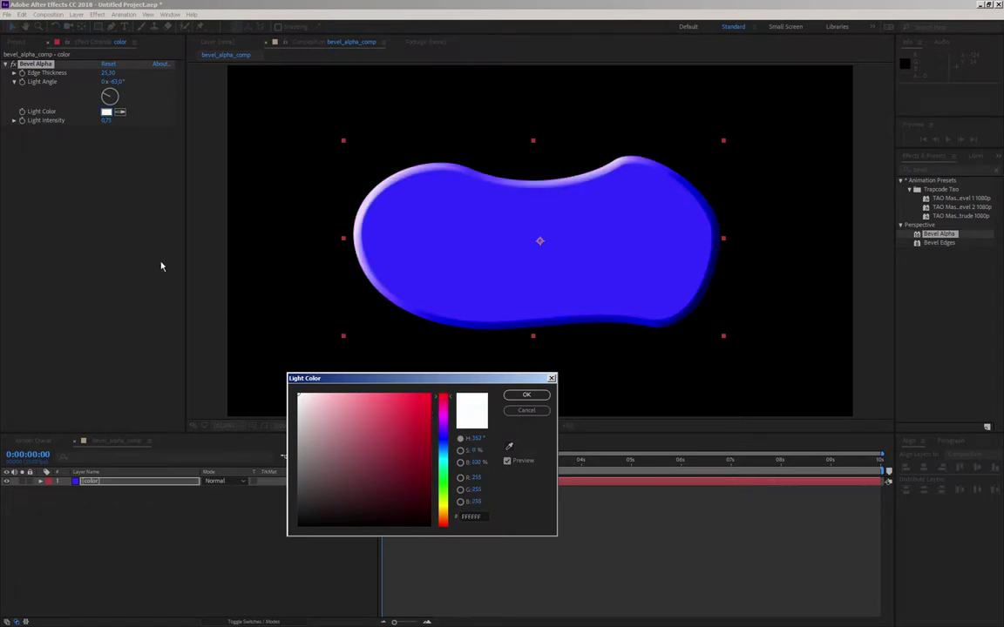
{"action": "left_click", "coordinate": [525, 396]}
- Duplicate the color layer with Edit > Duplicate and rename the top copy 'shadow'
{"action": "left_click", "coordinate": [100, 521]}
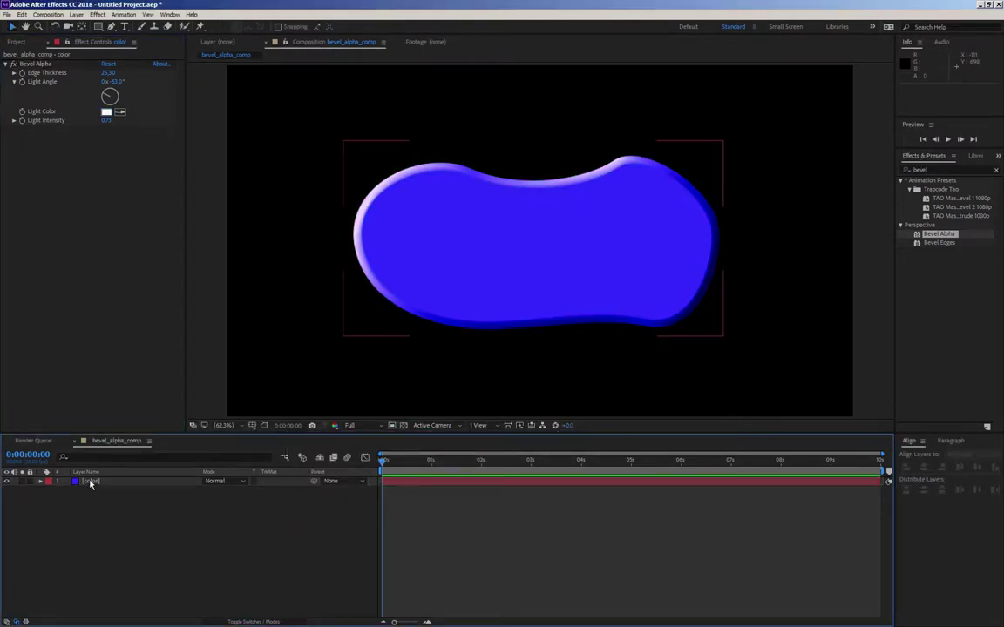
{"action": "left_click", "coordinate": [92, 482]}
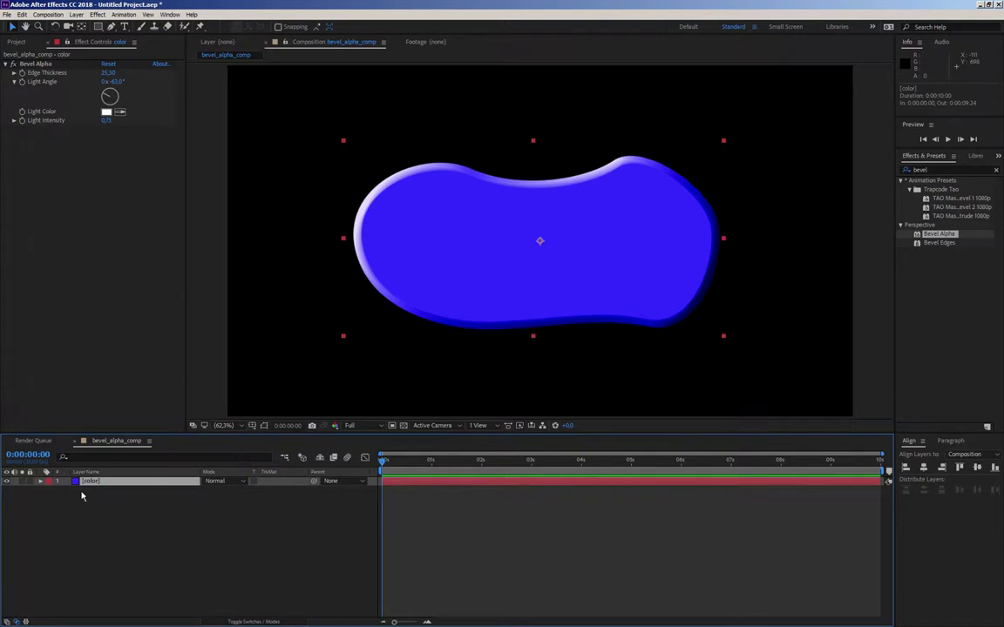
{"action": "left_click", "coordinate": [21, 15]}
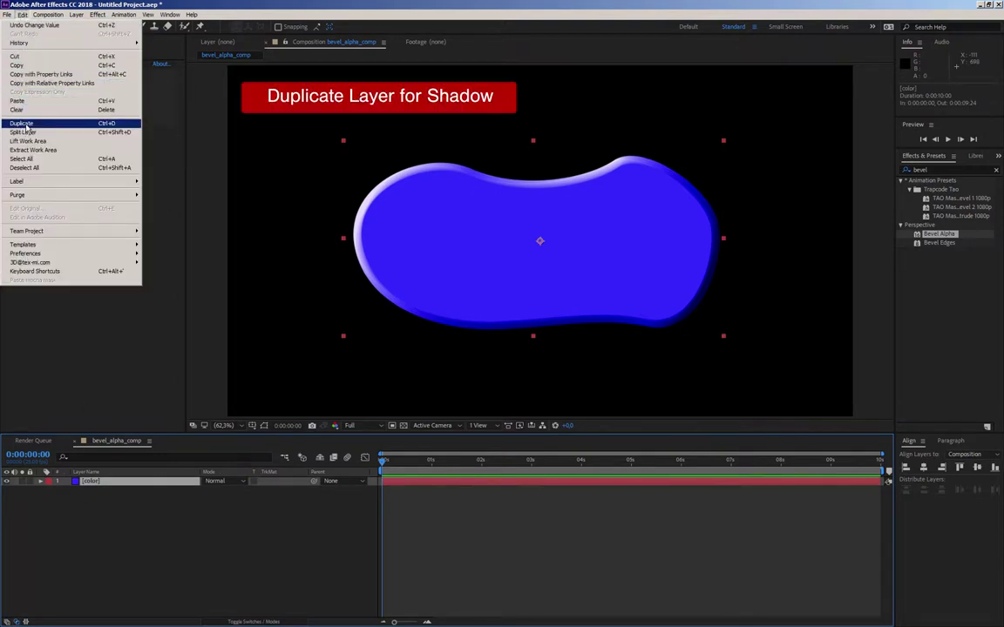
{"action": "left_click", "coordinate": [25, 124]}
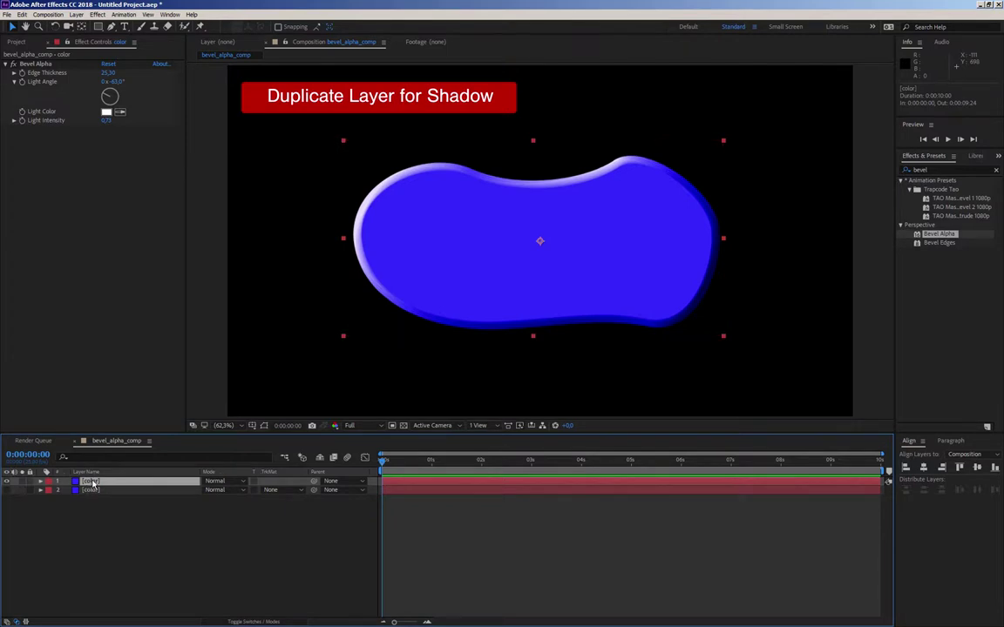
{"action": "key", "text": "Return"}
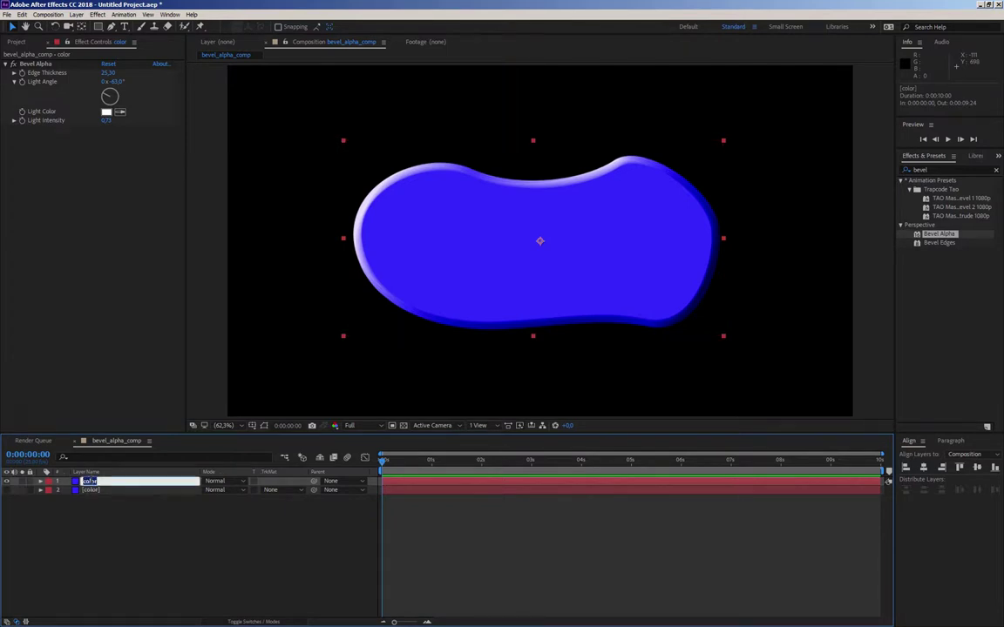
{"action": "type", "text": "shadow"}
{"action": "left_click", "coordinate": [132, 523]}
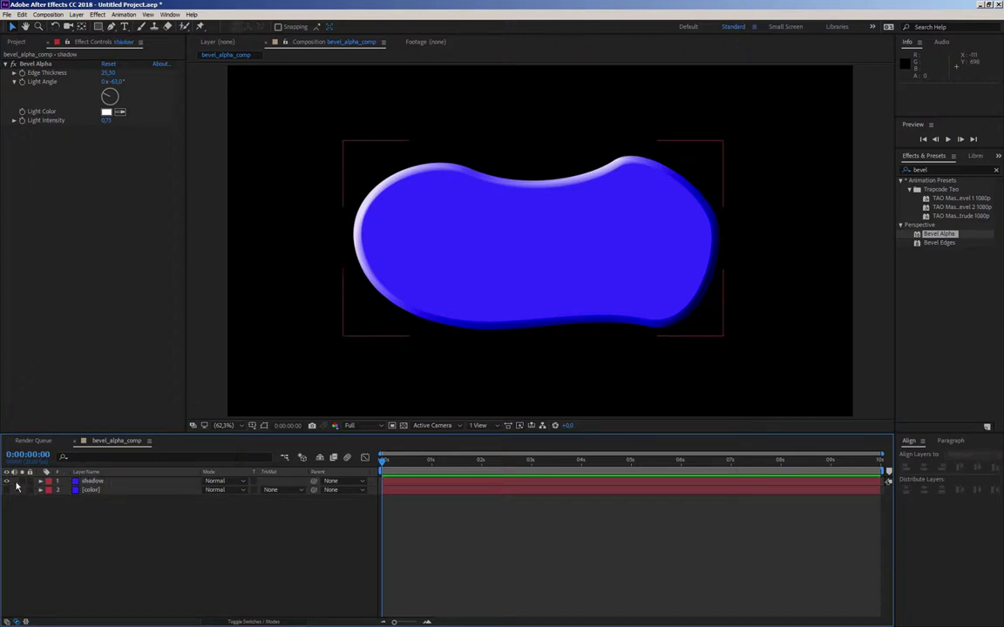
- Duplicate the shadow layer with Edit > Duplicate and rename the new top copy 'light'
{"action": "left_click", "coordinate": [87, 481]}
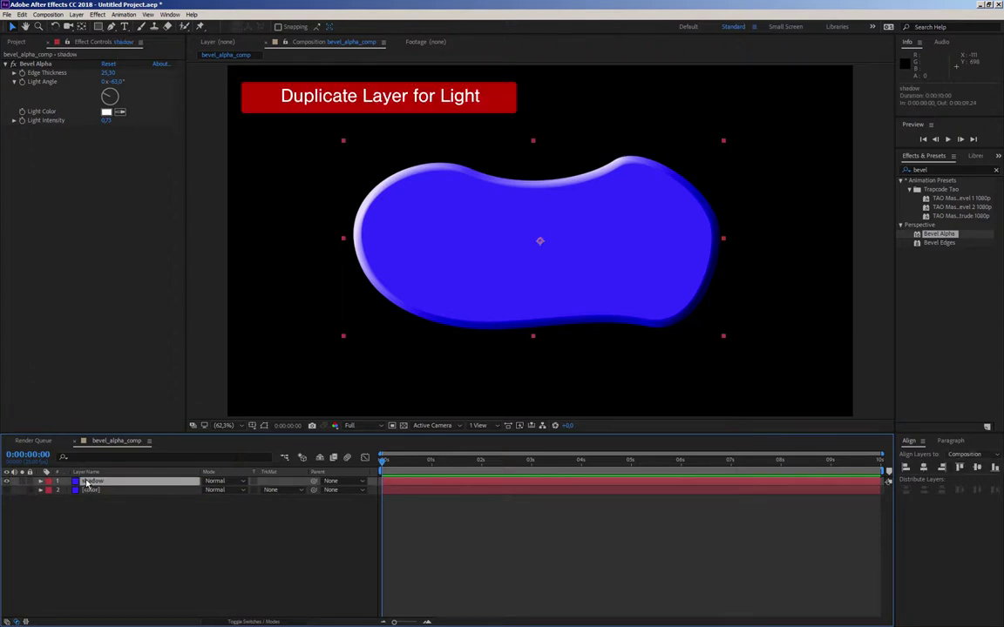
{"action": "left_click", "coordinate": [22, 15]}
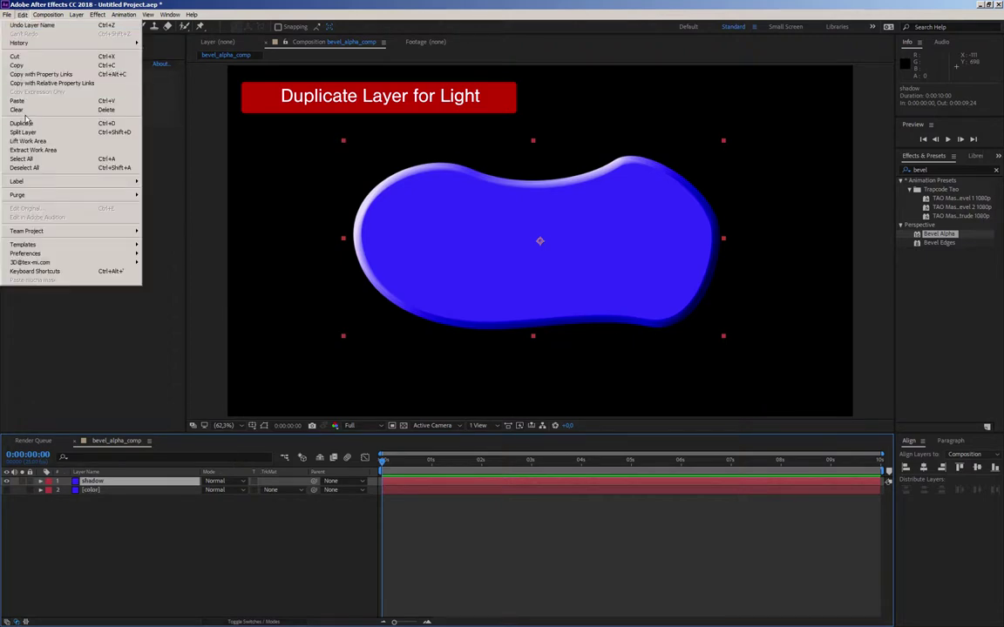
{"action": "left_click", "coordinate": [22, 123]}
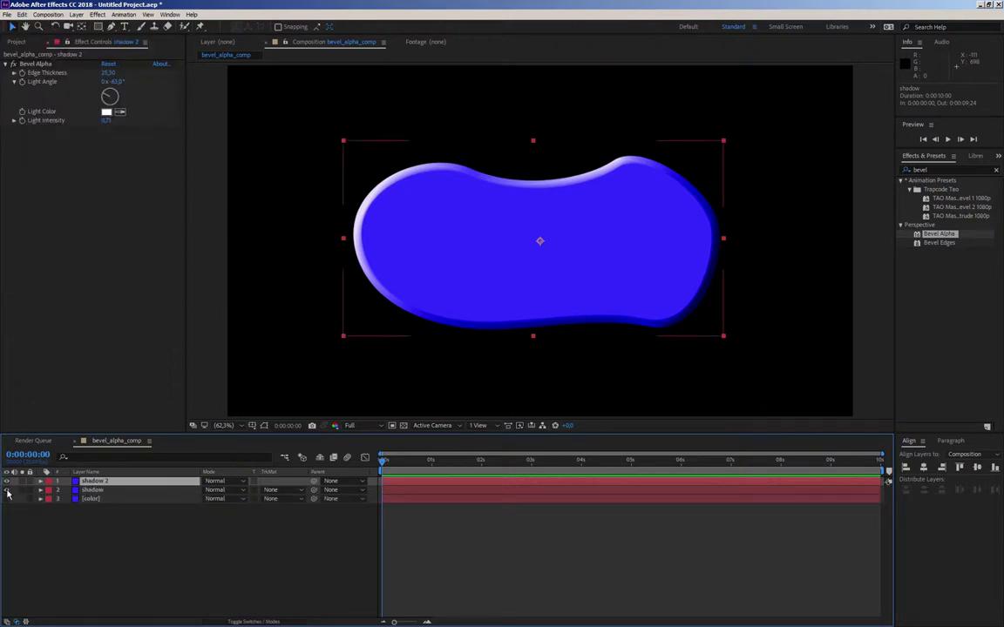
{"action": "key", "text": "Return"}
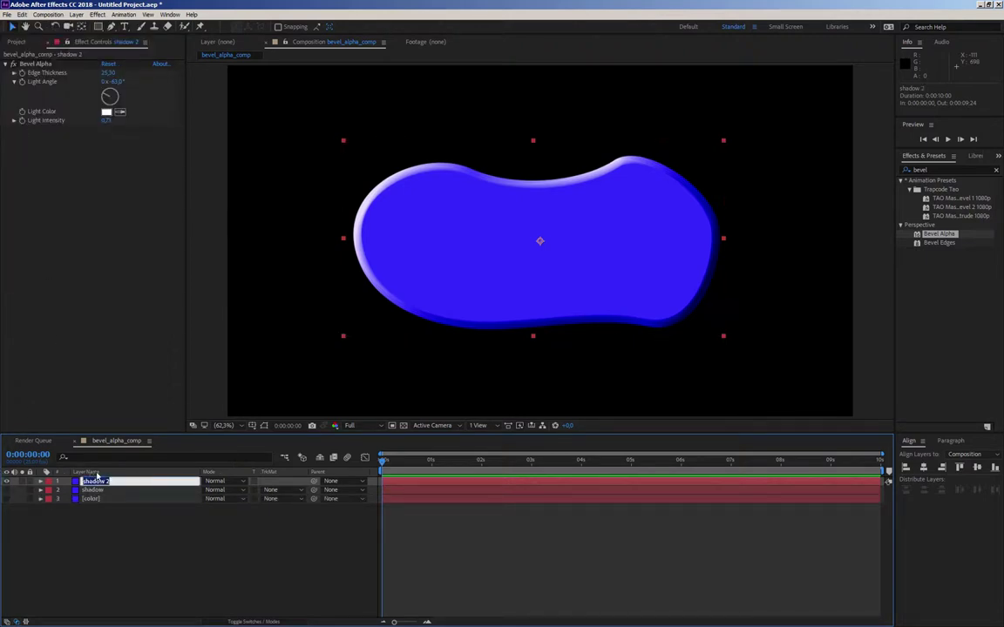
{"action": "key", "text": "BackSpace"}
{"action": "type", "text": "light"}
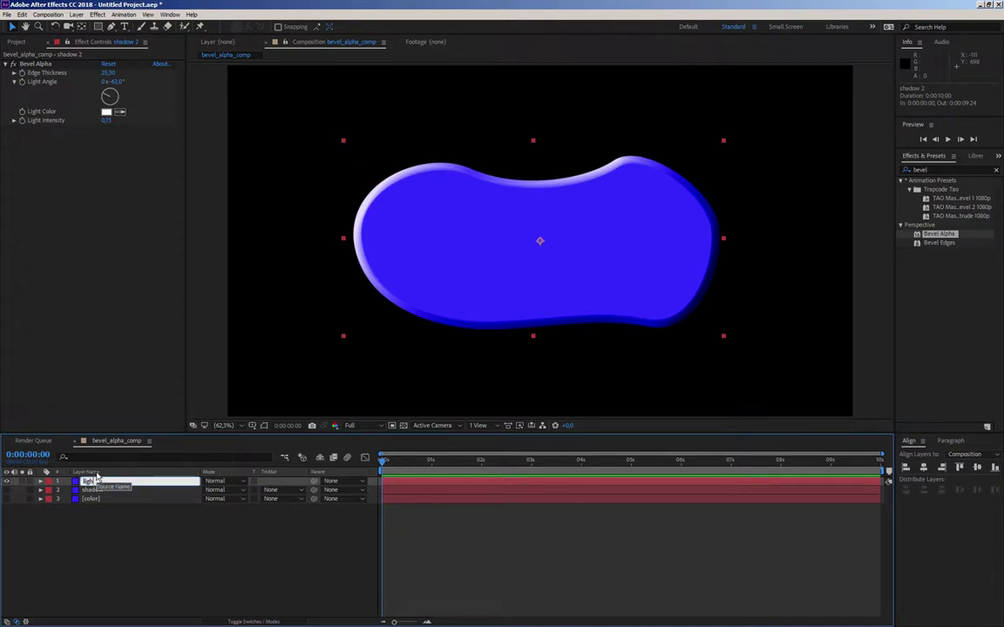
{"action": "left_click", "coordinate": [126, 577]}
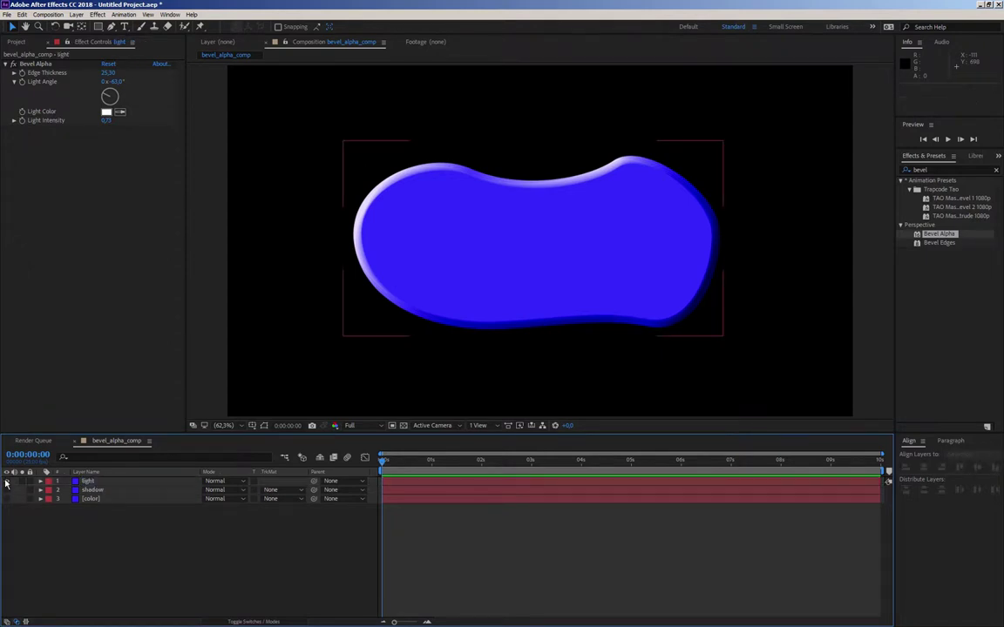
- Make the color layer visible, switch off its Bevel Alpha effect, and show the shadow layer
{"action": "left_click", "coordinate": [92, 499]}
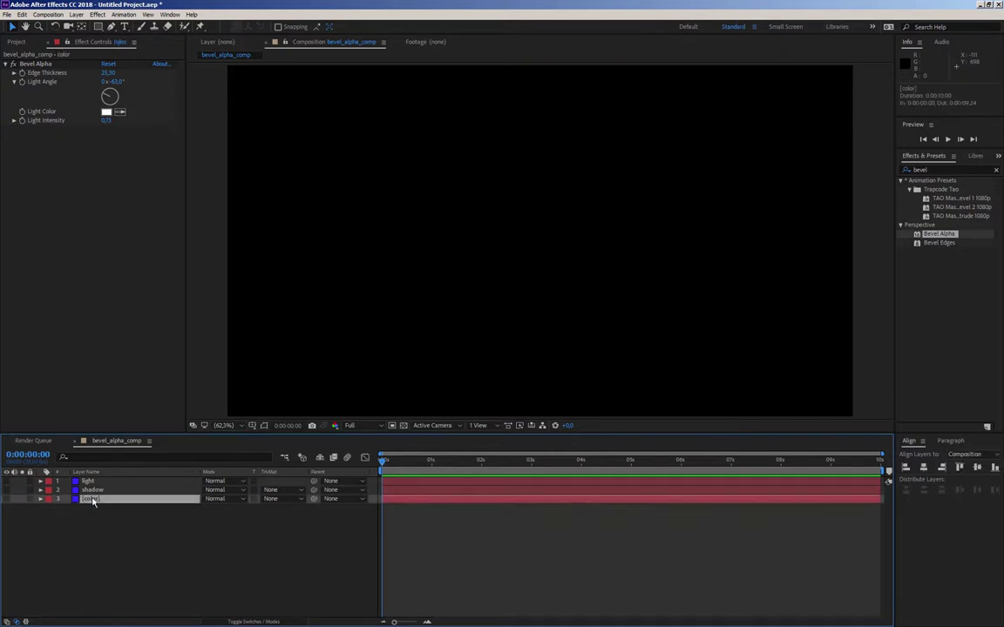
{"action": "left_click", "coordinate": [7, 499]}
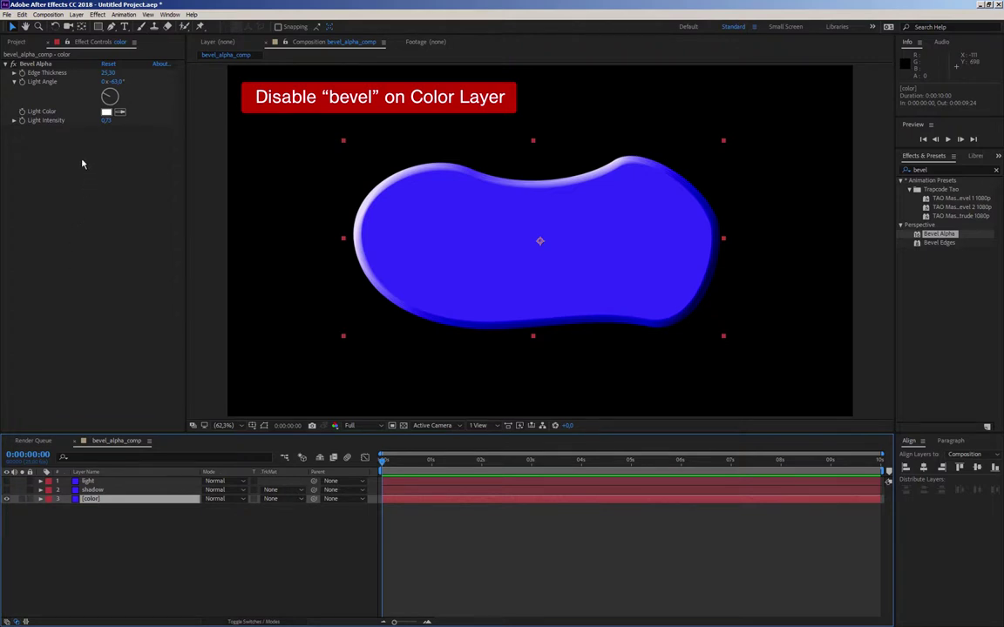
{"action": "left_click", "coordinate": [13, 65]}
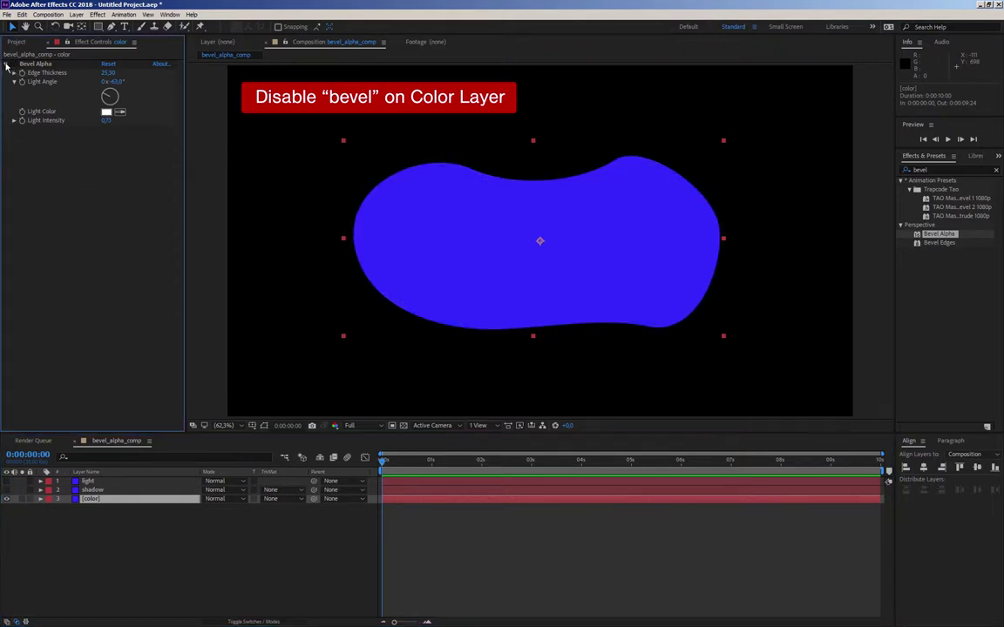
{"action": "left_click", "coordinate": [7, 64]}
{"action": "left_click", "coordinate": [106, 536]}
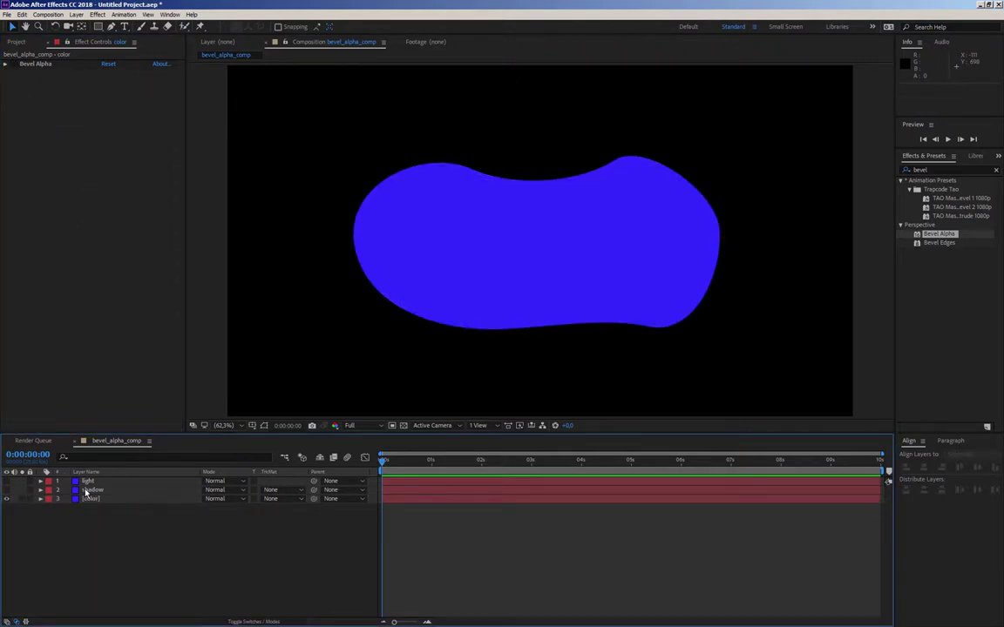
{"action": "left_click", "coordinate": [86, 497]}
{"action": "left_click", "coordinate": [8, 498]}
{"action": "left_click", "coordinate": [7, 490]}
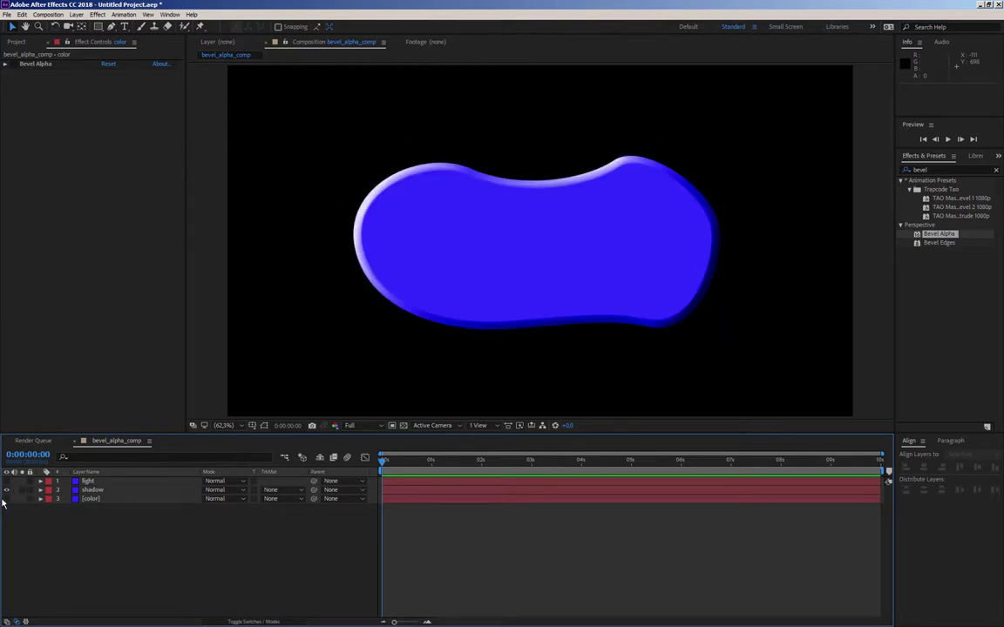
- Add a Generate > Fill effect to the shadow layer with colour FFFFFF
{"action": "left_click", "coordinate": [93, 491]}
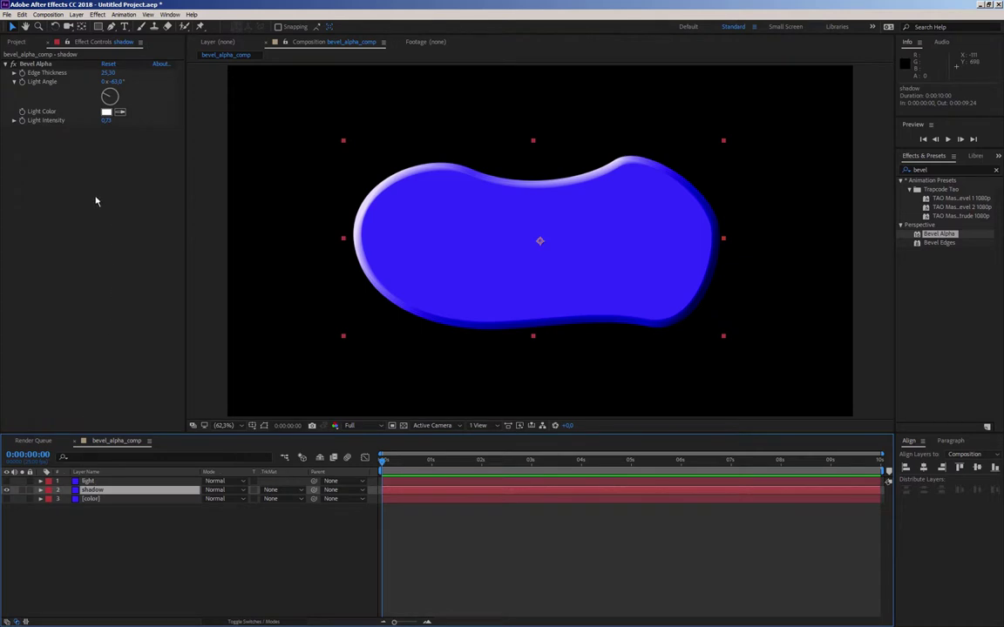
{"action": "right_click", "coordinate": [69, 179]}
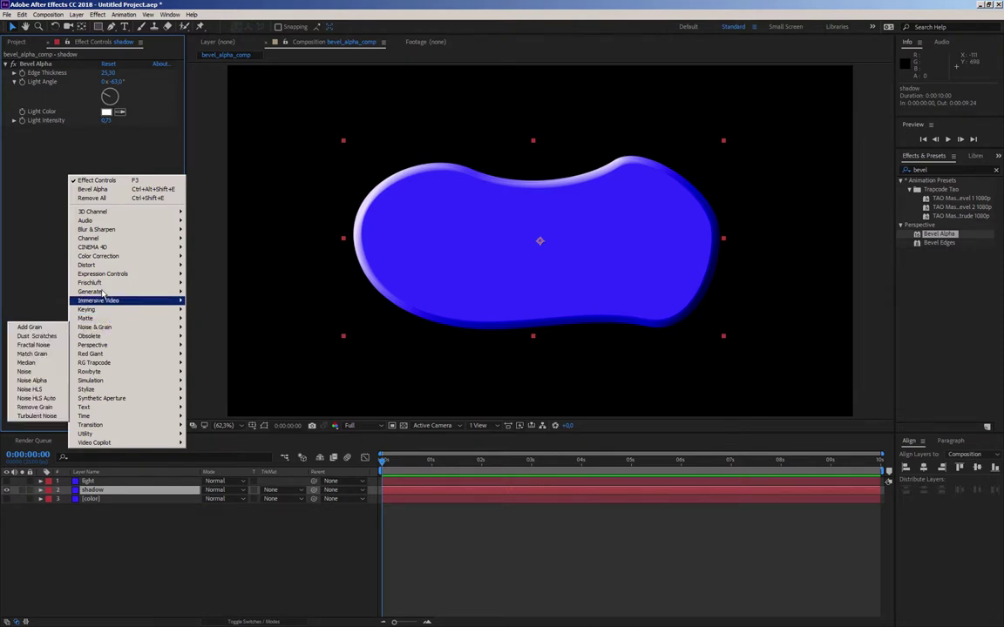
{"action": "mouse_move", "coordinate": [101, 294]}
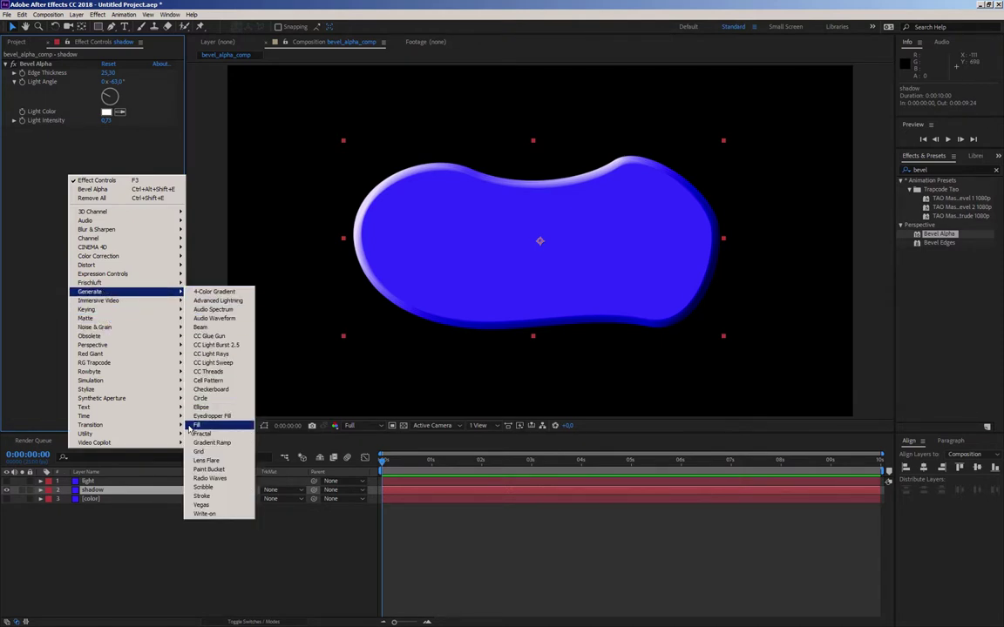
{"action": "left_click", "coordinate": [197, 426]}
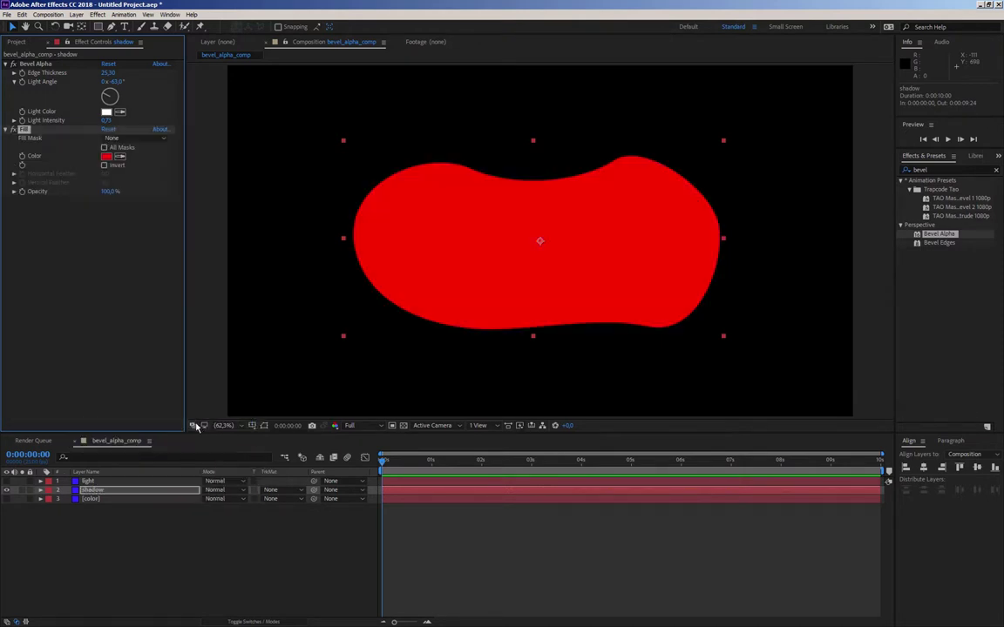
{"action": "left_click", "coordinate": [96, 269]}
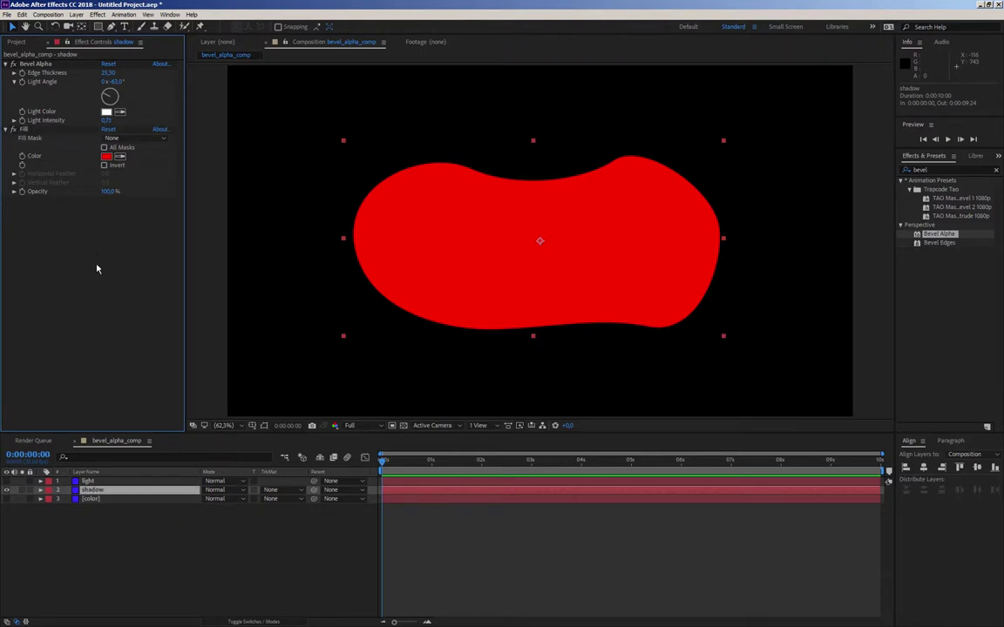
{"action": "left_click", "coordinate": [106, 156]}
{"action": "type", "text": "FFFFFF"}
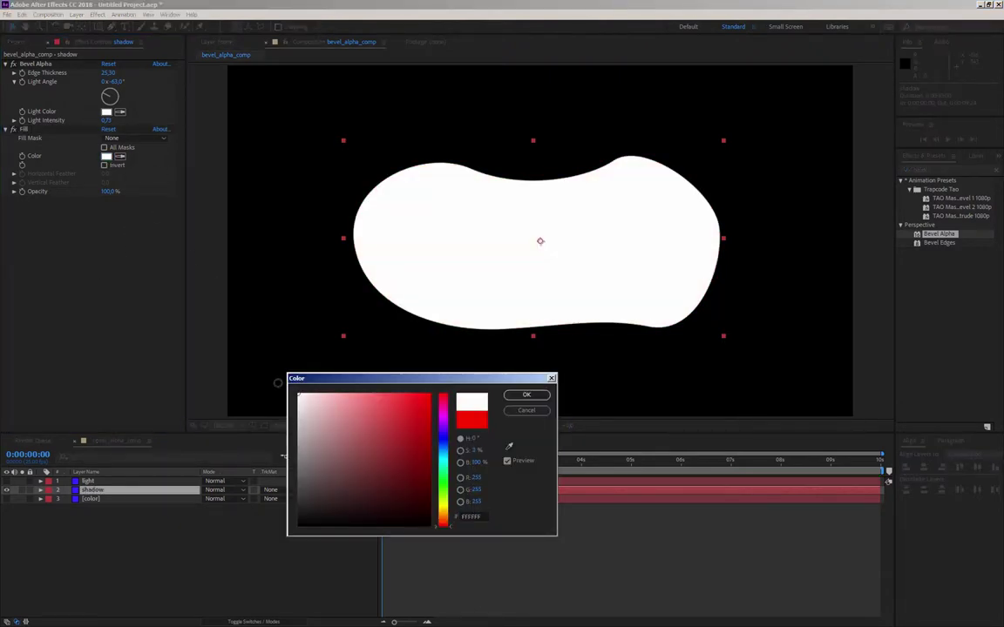
{"action": "left_click", "coordinate": [526, 394]}
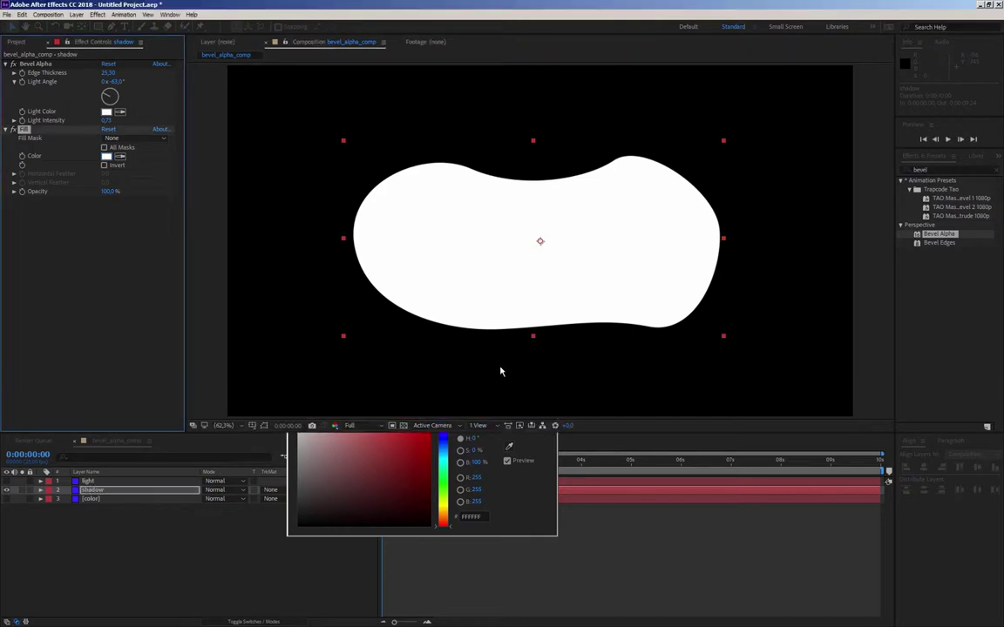
- Move Bevel Alpha below Fill in the shadow layer's effect stack, then check the shadow against color
{"action": "left_click", "coordinate": [6, 129]}
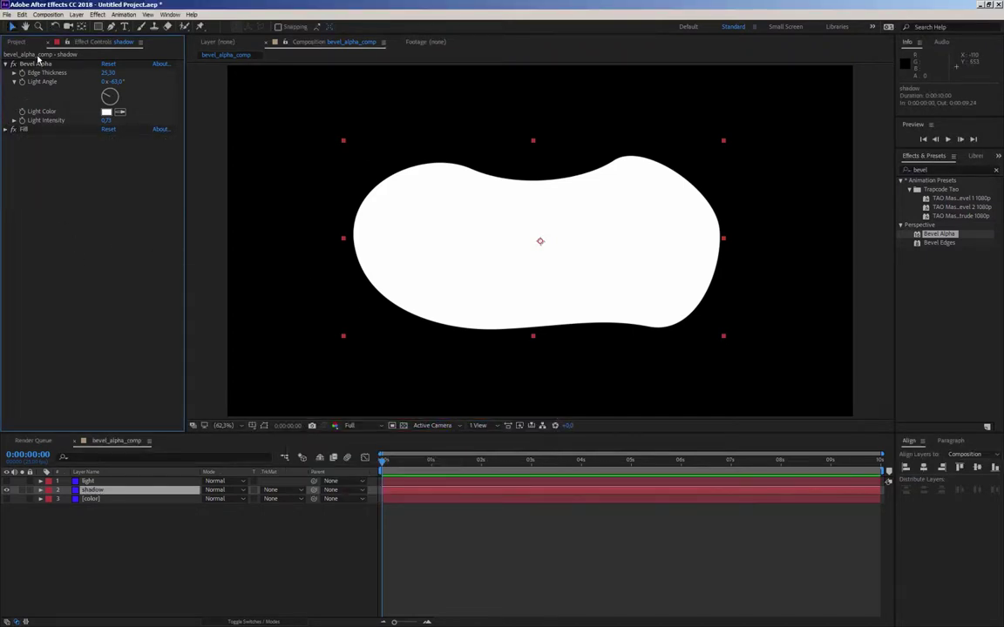
{"action": "left_click", "coordinate": [35, 65]}
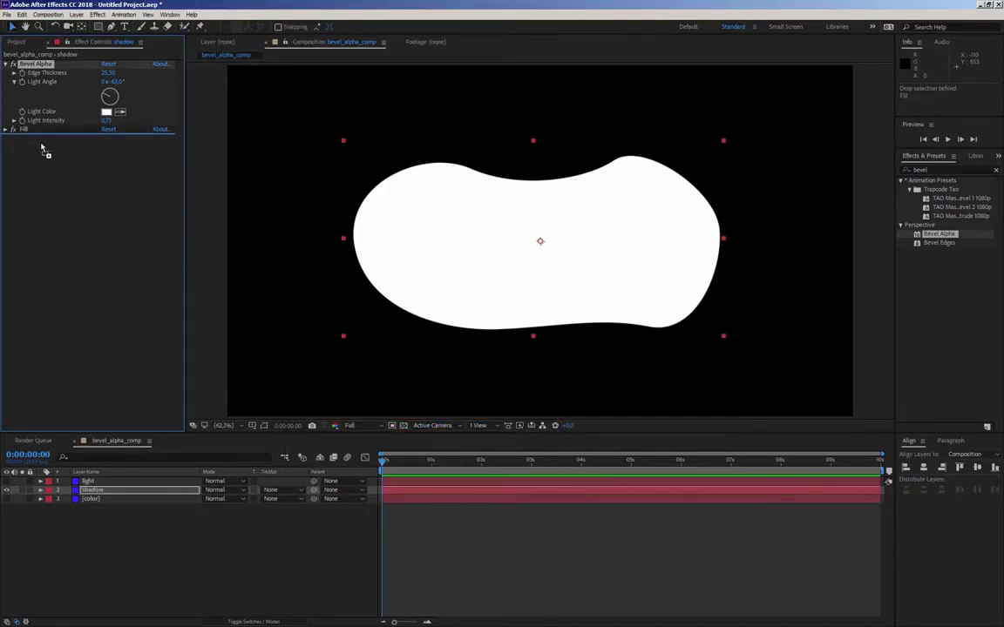
{"action": "left_click_drag", "start_coordinate": [35, 65], "coordinate": [38, 148]}
{"action": "left_click", "coordinate": [63, 210]}
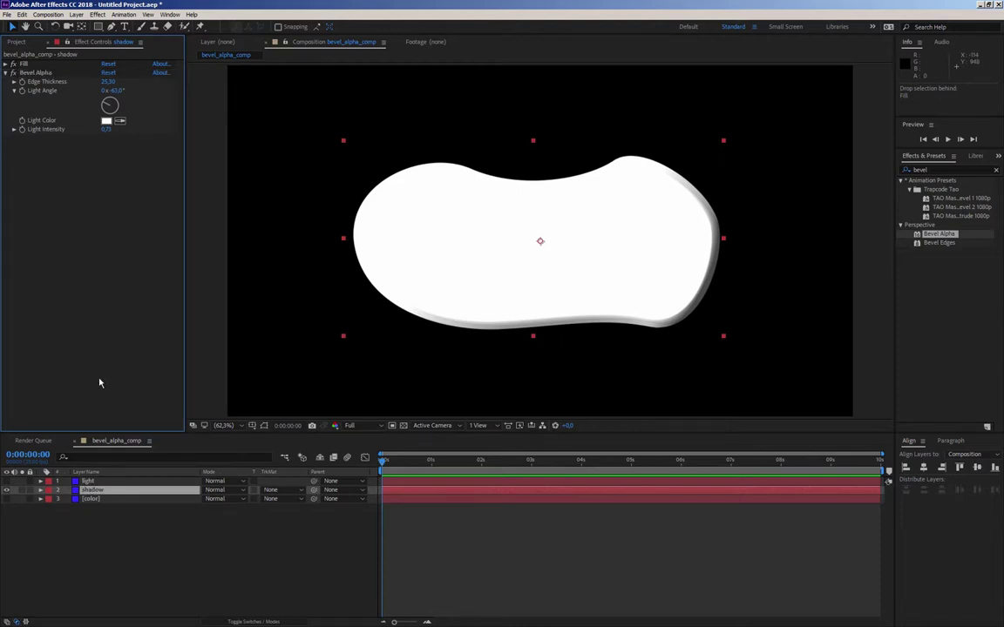
{"action": "left_click", "coordinate": [6, 489]}
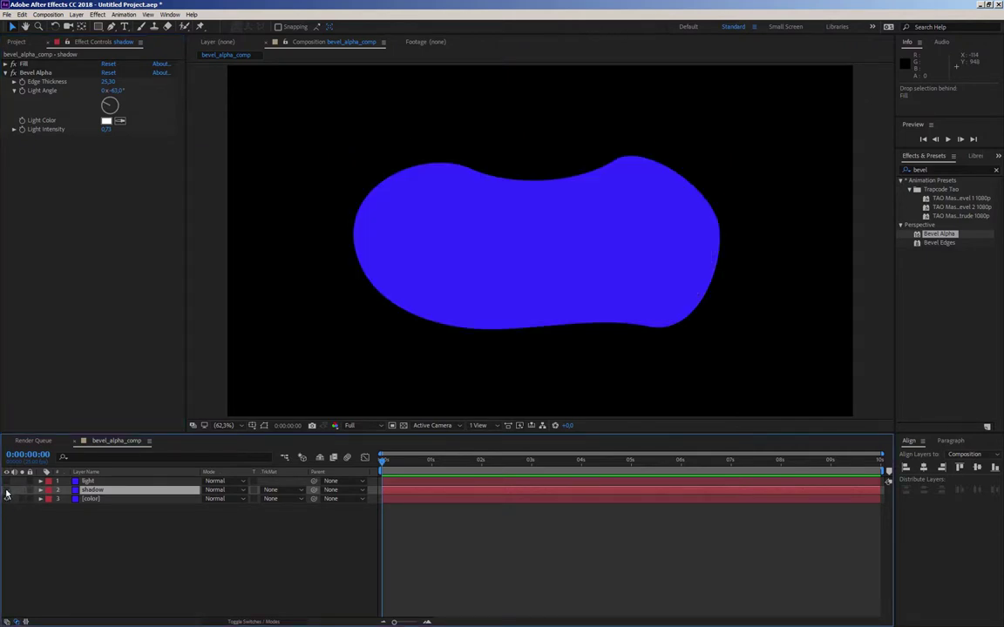
{"action": "left_click", "coordinate": [6, 489]}
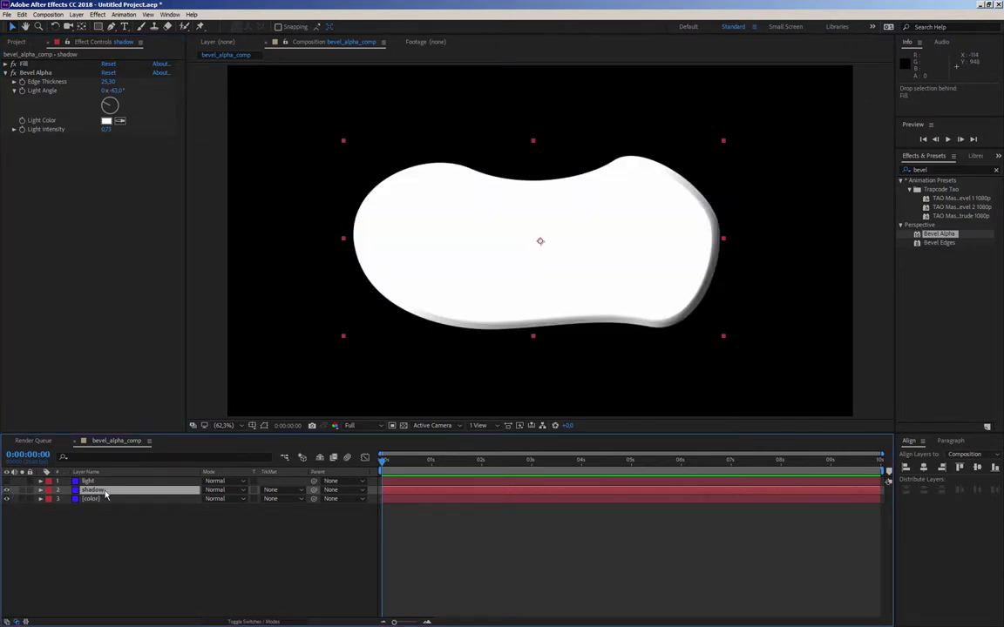
- Set the shadow layer's blend mode to Multiply
{"action": "left_click", "coordinate": [211, 491]}
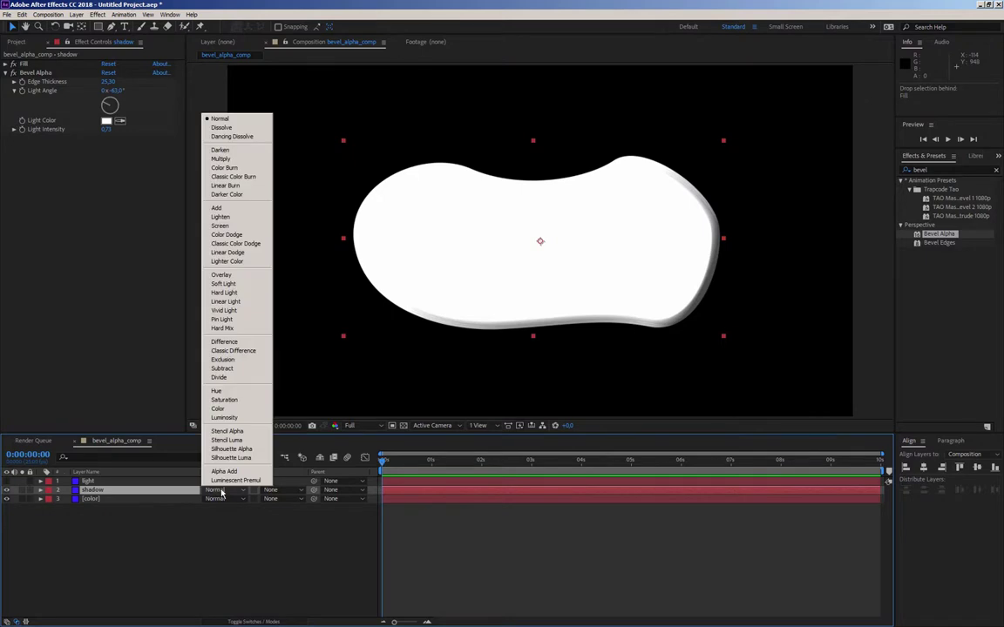
{"action": "left_click", "coordinate": [220, 160]}
{"action": "left_click", "coordinate": [220, 559]}
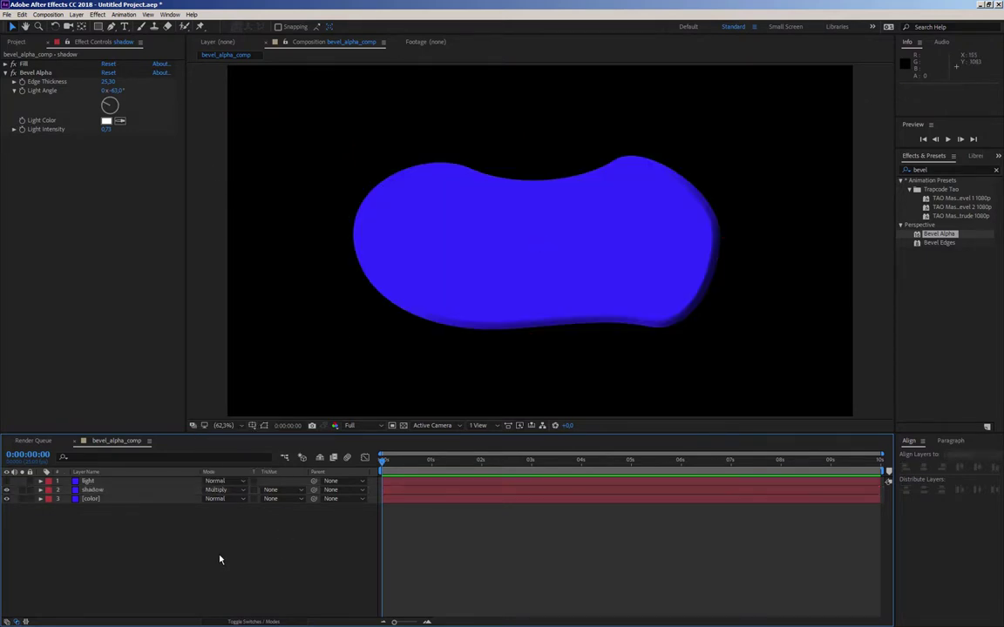
- Toggle the shadow layer's visibility to compare the blob, leaving it hidden
{"action": "left_click", "coordinate": [6, 490]}
{"action": "left_click", "coordinate": [83, 547]}
{"action": "left_click", "coordinate": [6, 489]}
{"action": "left_click", "coordinate": [7, 490]}
{"action": "left_click", "coordinate": [6, 489]}
{"action": "left_click", "coordinate": [6, 489]}
{"action": "left_click", "coordinate": [7, 489]}
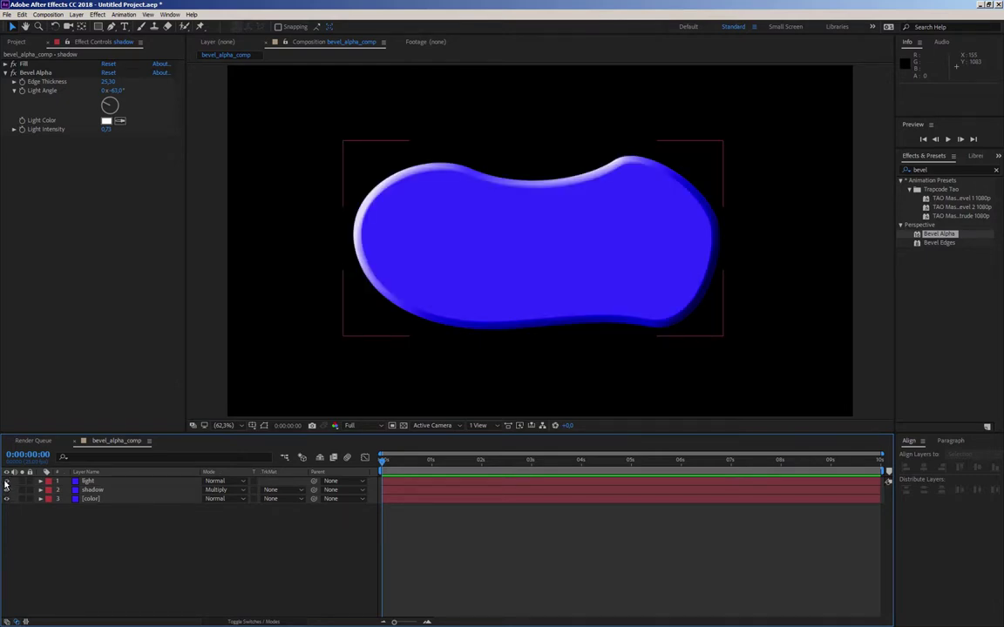
- Add a Generate > Fill effect to the light layer with black (000000) as its colour
{"action": "left_click", "coordinate": [85, 481]}
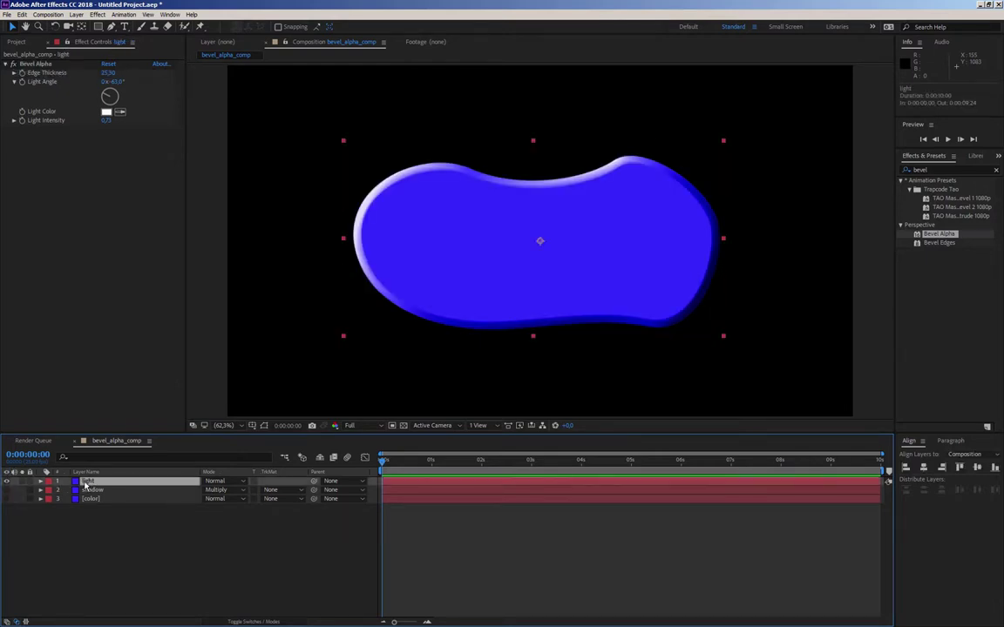
{"action": "right_click", "coordinate": [102, 217]}
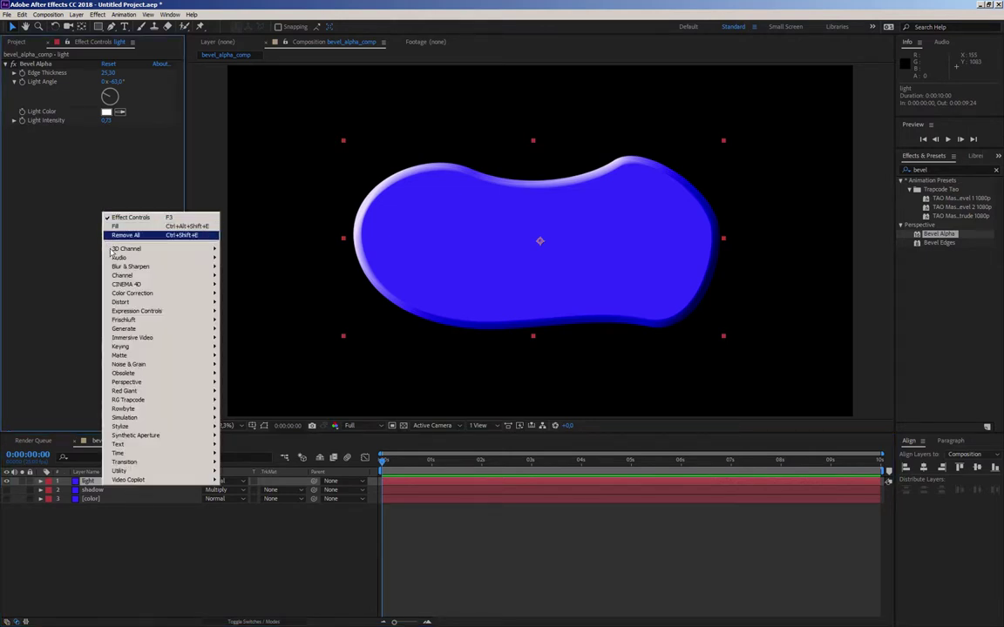
{"action": "mouse_move", "coordinate": [123, 329]}
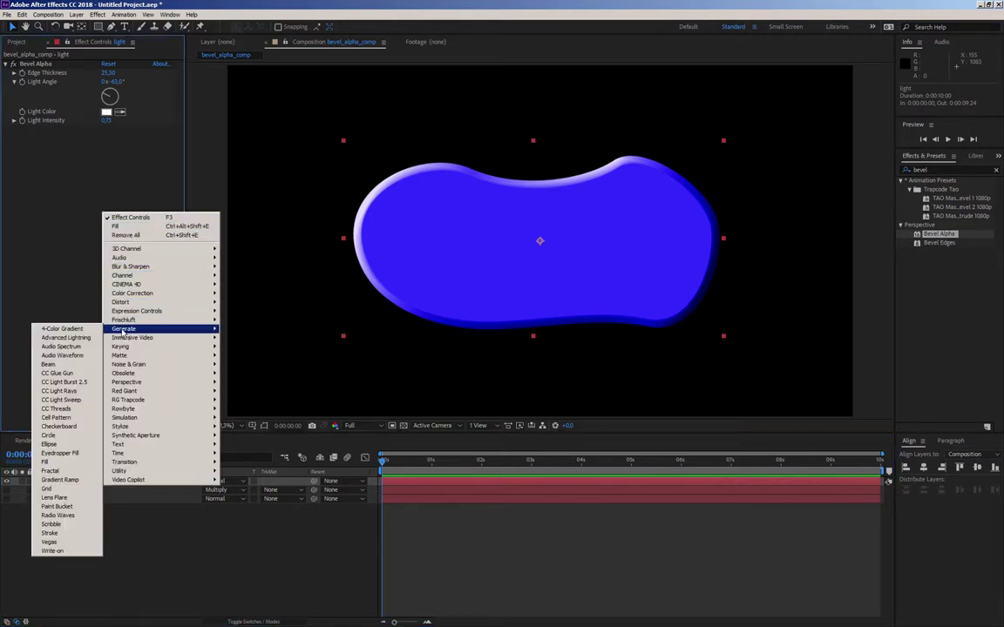
{"action": "left_click", "coordinate": [48, 462]}
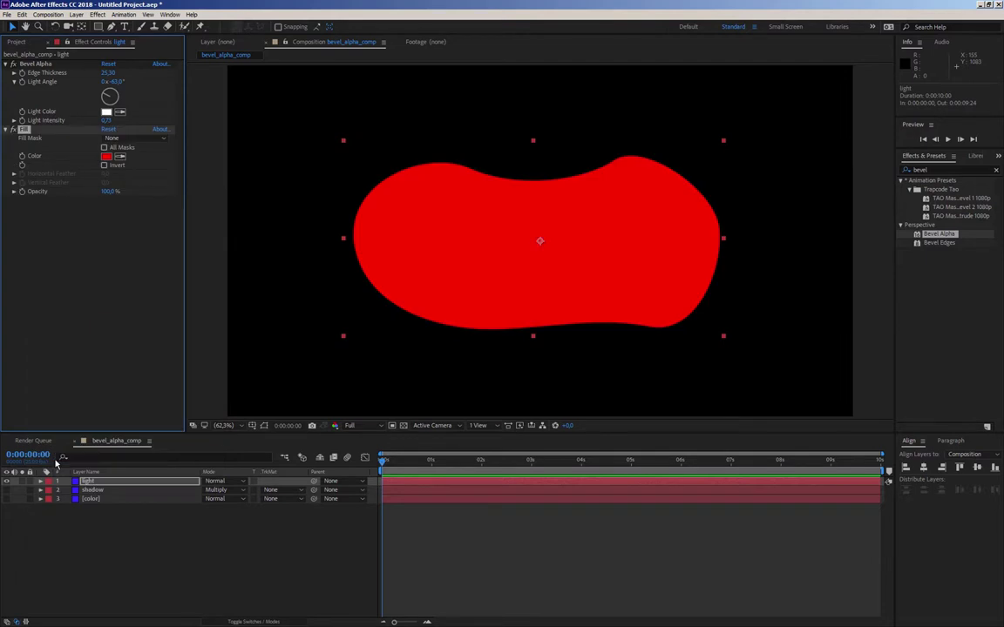
{"action": "left_click", "coordinate": [106, 156]}
{"action": "left_click_drag", "start_coordinate": [343, 406], "coordinate": [244, 565]}
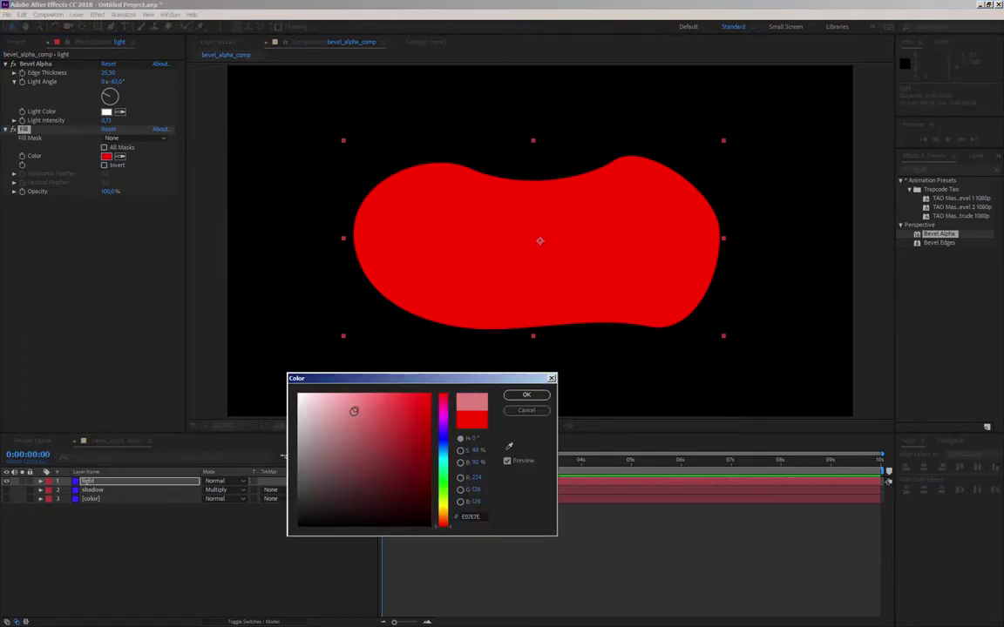
{"action": "left_click", "coordinate": [528, 397]}
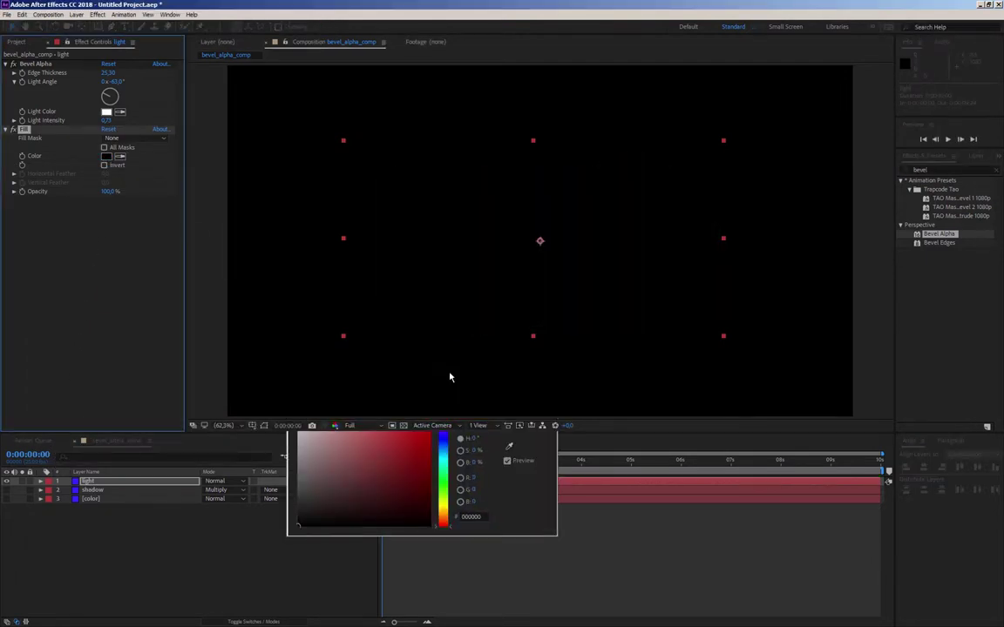
- Move Bevel Alpha below Fill on the light layer, then show color and compare the light layer on and off
{"action": "left_click", "coordinate": [11, 130]}
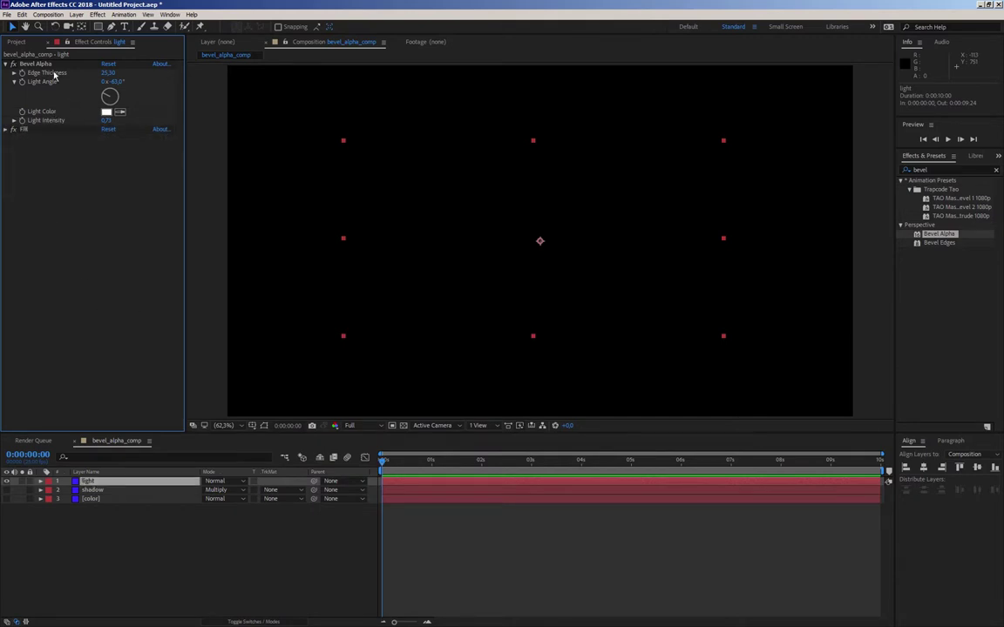
{"action": "left_click_drag", "start_coordinate": [37, 65], "coordinate": [49, 164]}
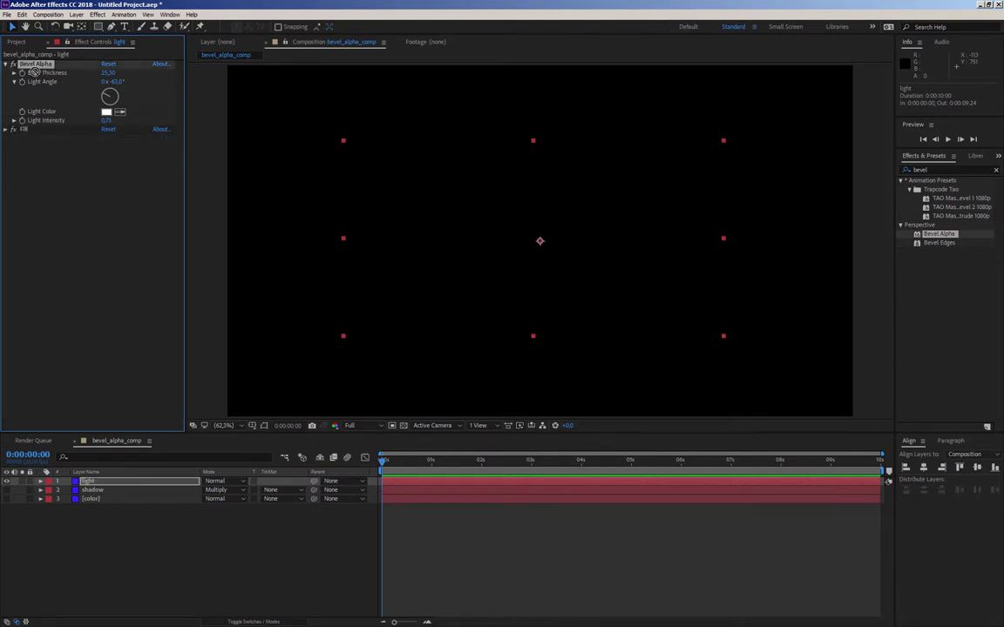
{"action": "left_click", "coordinate": [60, 157]}
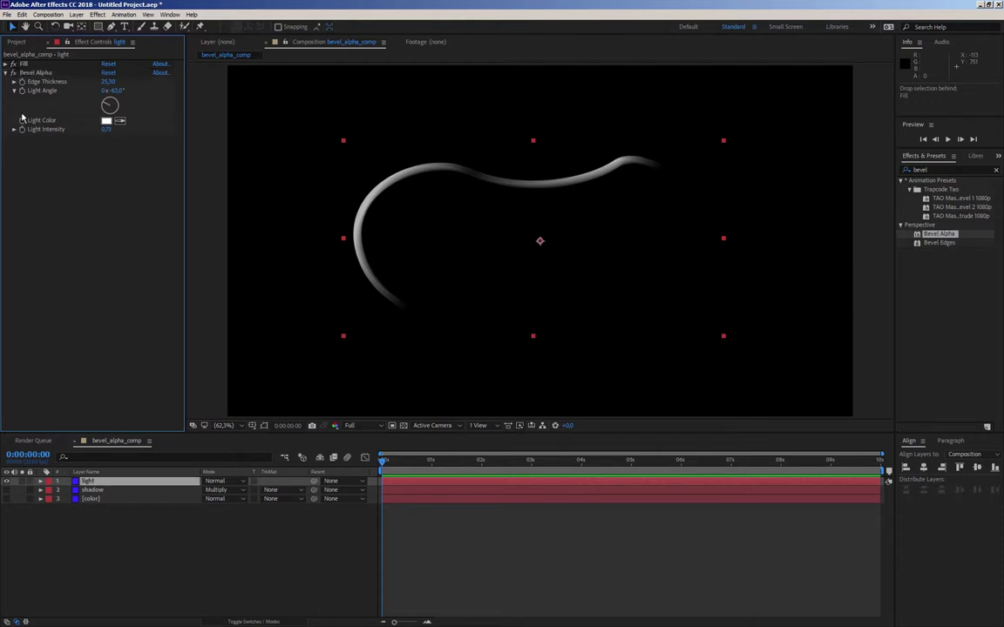
{"action": "left_click", "coordinate": [5, 74]}
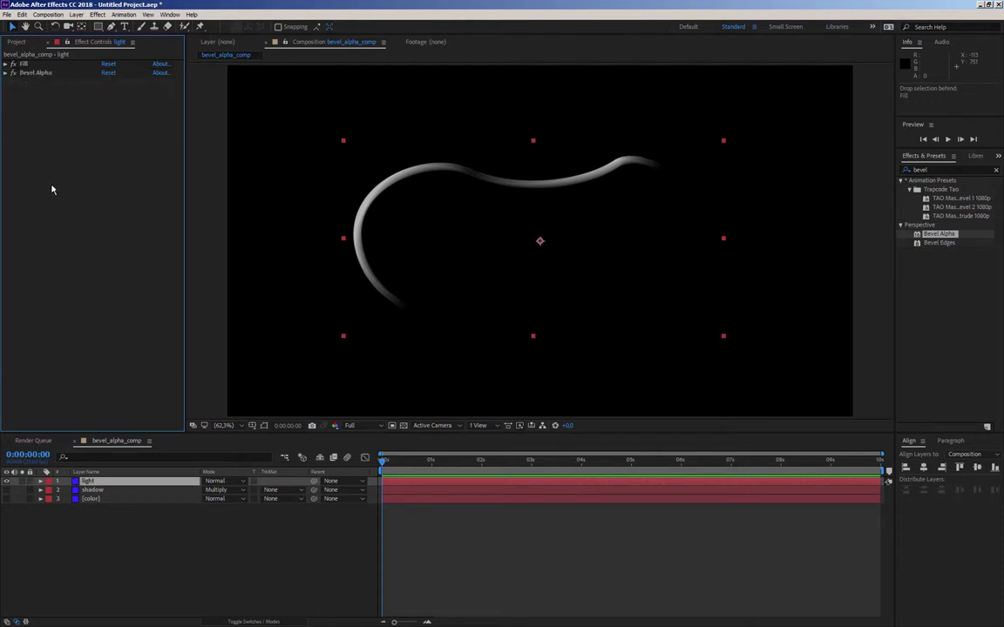
{"action": "left_click", "coordinate": [7, 500]}
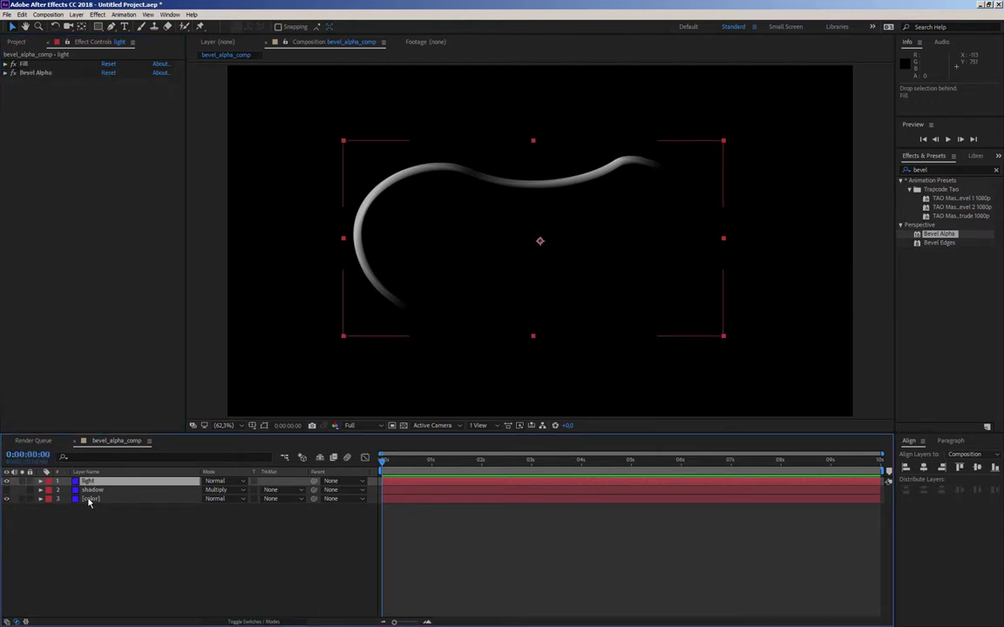
{"action": "left_click", "coordinate": [7, 482]}
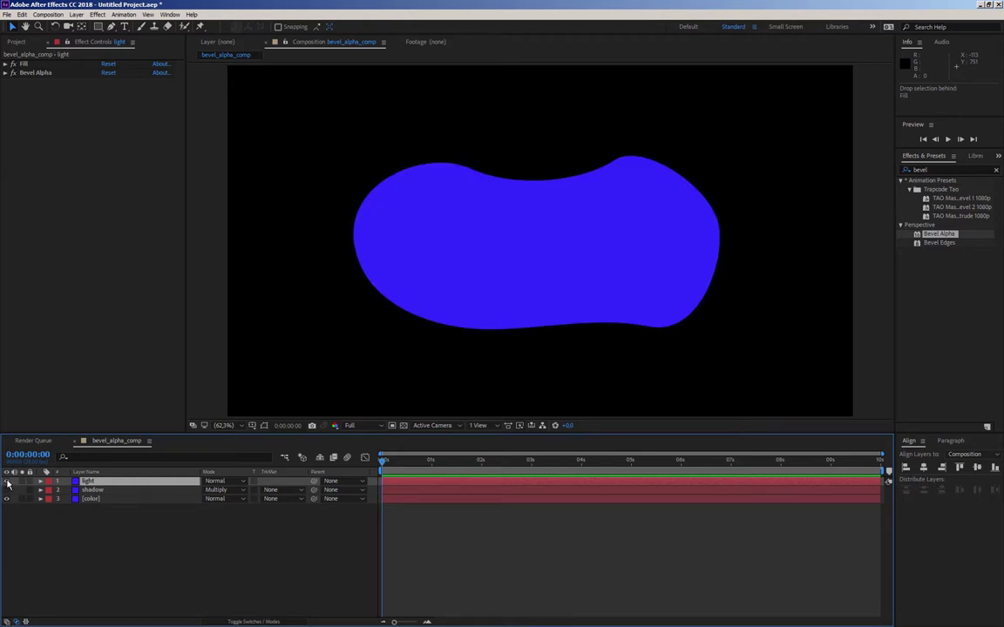
{"action": "left_click", "coordinate": [7, 482]}
- Set the light layer's blending mode to Screen and make the shadow layer visible again
{"action": "left_click", "coordinate": [214, 481]}
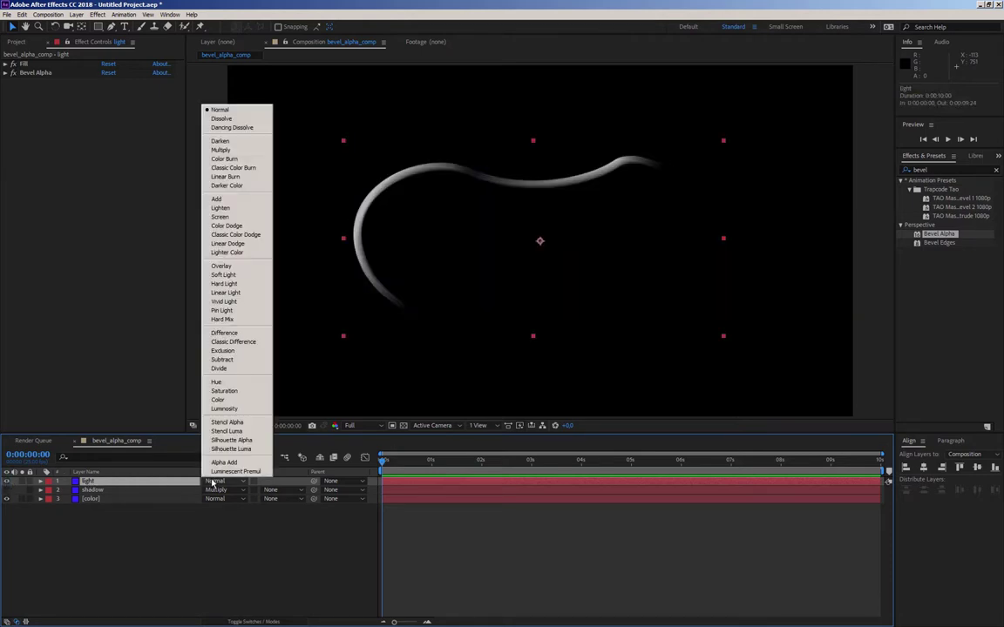
{"action": "left_click", "coordinate": [219, 217]}
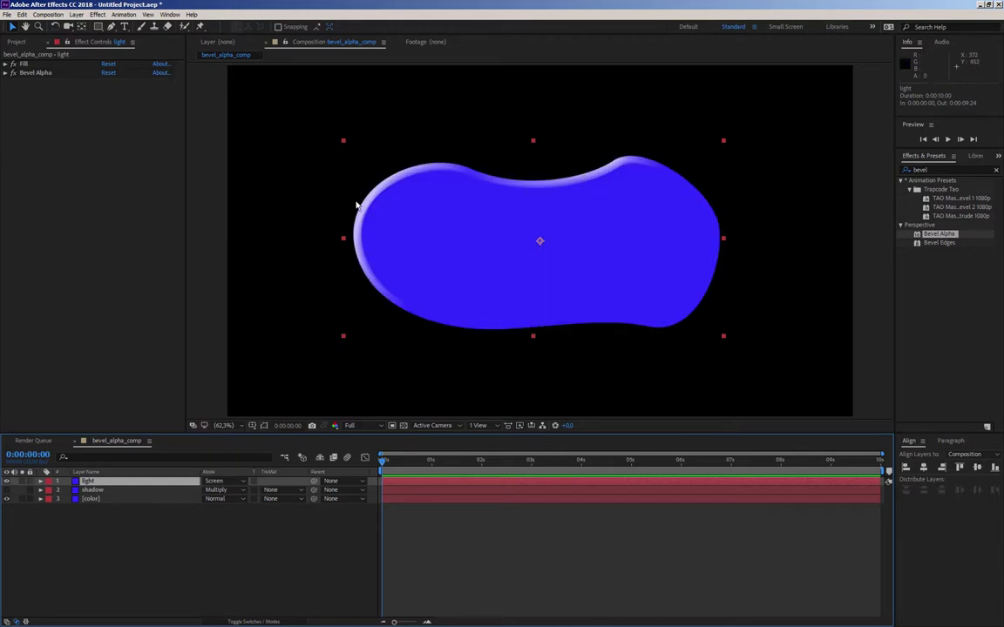
{"action": "left_click", "coordinate": [7, 490]}
{"action": "left_click", "coordinate": [167, 544]}
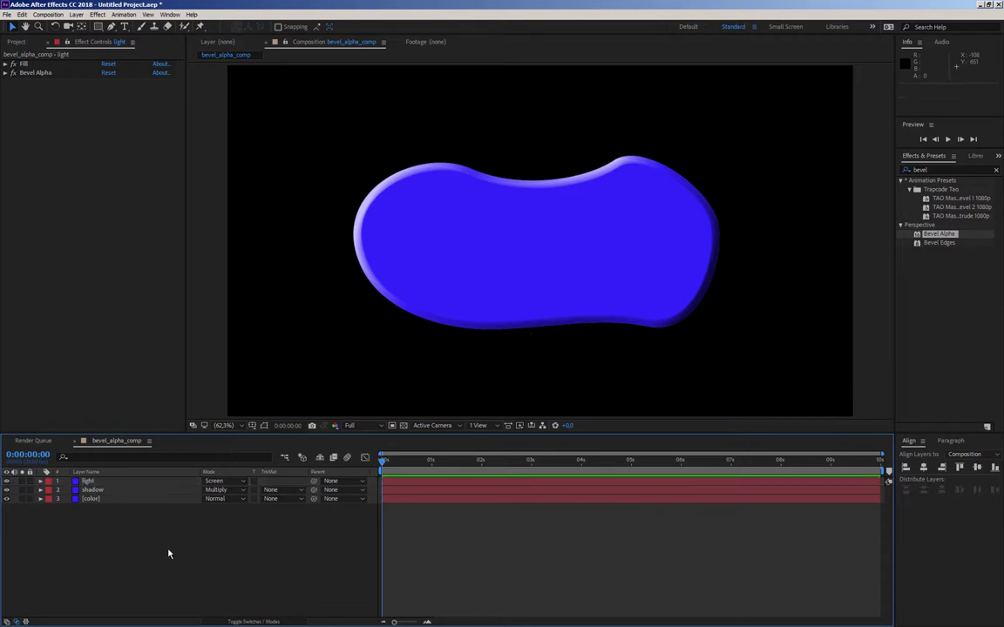
- Test the light layer's Bevel Alpha Light Angle by scrubbing it, then undo the change
{"action": "left_click", "coordinate": [88, 480]}
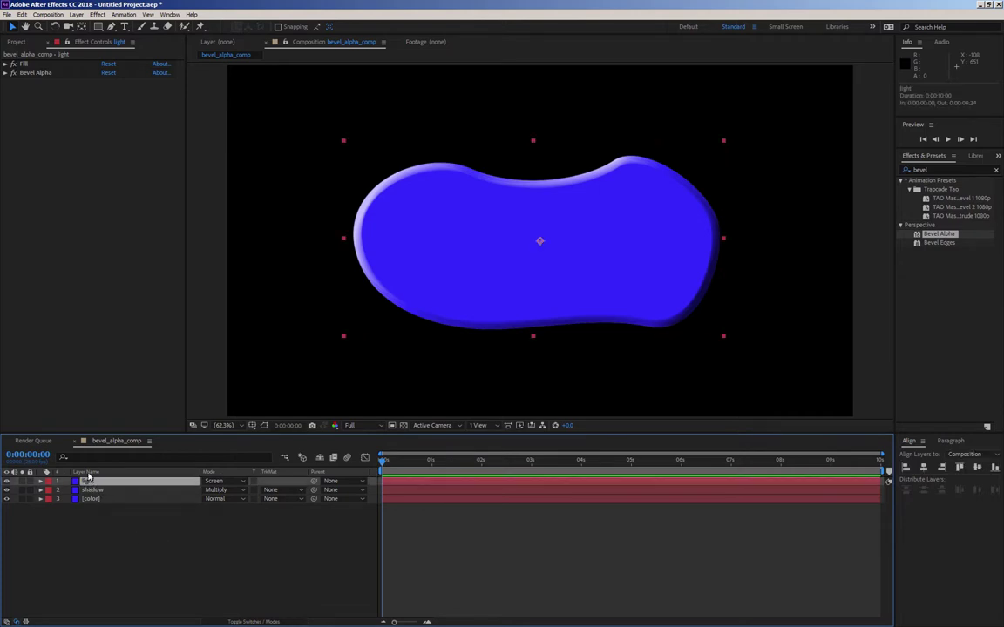
{"action": "left_click", "coordinate": [8, 72]}
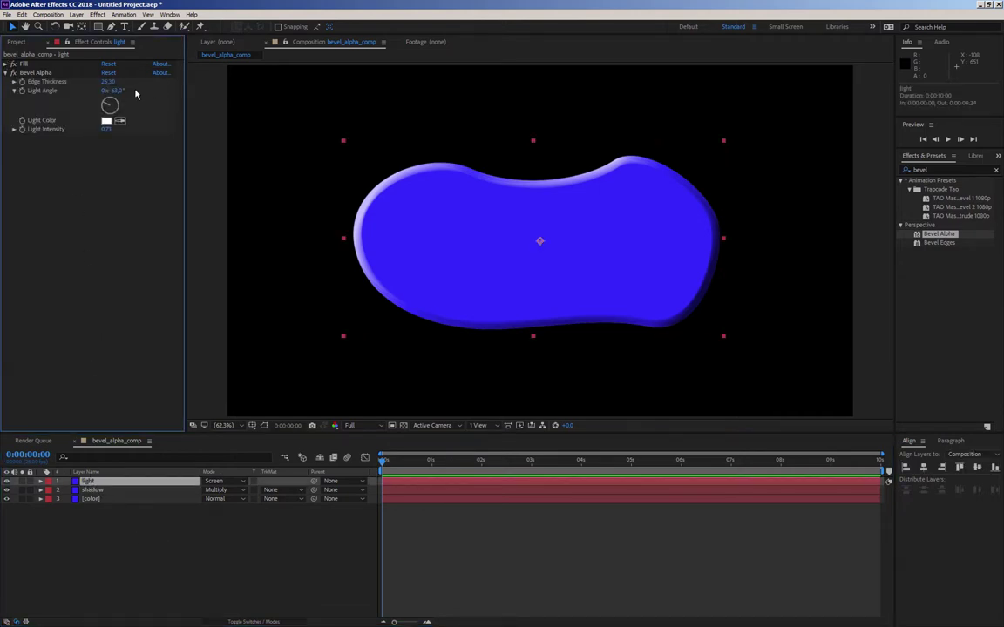
{"action": "left_click_drag", "start_coordinate": [114, 90], "coordinate": [218, 91]}
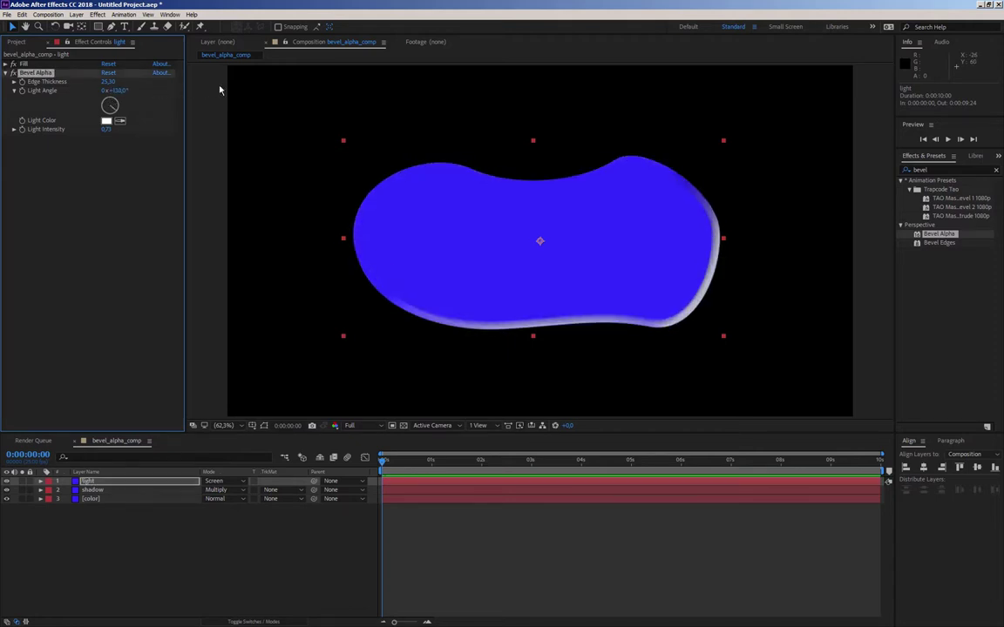
{"action": "key", "text": "ctrl+z"}
- Add a new Null Object layer to the top of the composition
{"action": "left_click", "coordinate": [123, 539]}
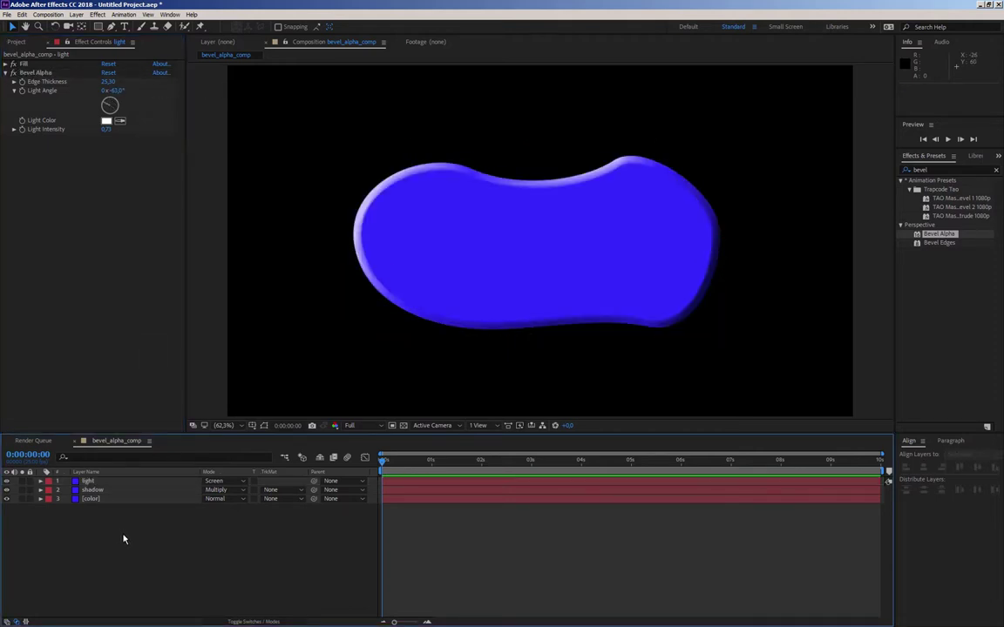
{"action": "right_click", "coordinate": [122, 539]}
{"action": "mouse_move", "coordinate": [132, 438]}
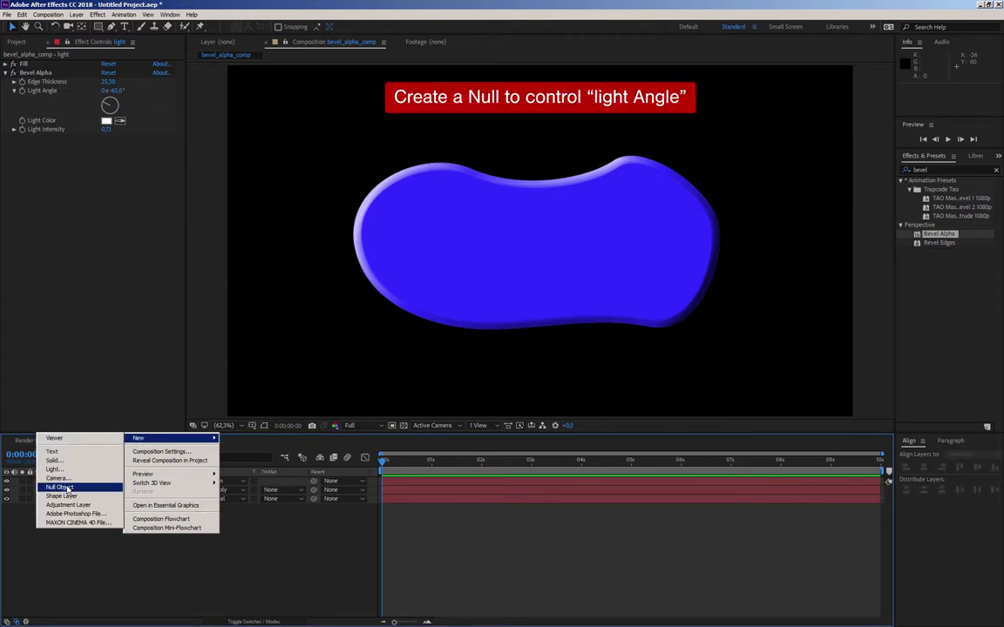
{"action": "left_click", "coordinate": [67, 489]}
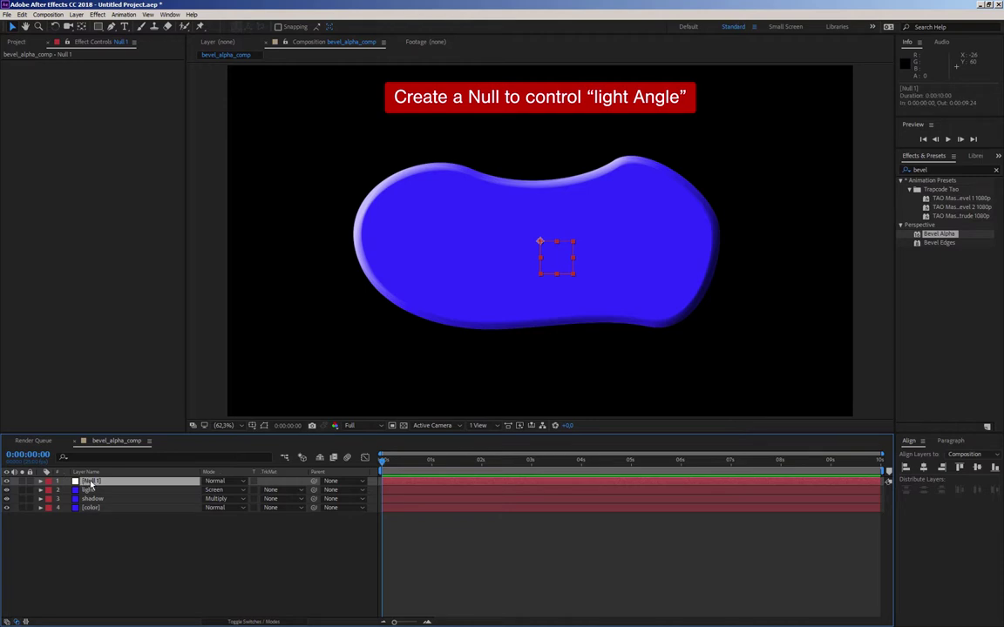
- Rename the new null layer to ctrl_direction
{"action": "key", "text": "Return"}
{"action": "type", "text": "l"}
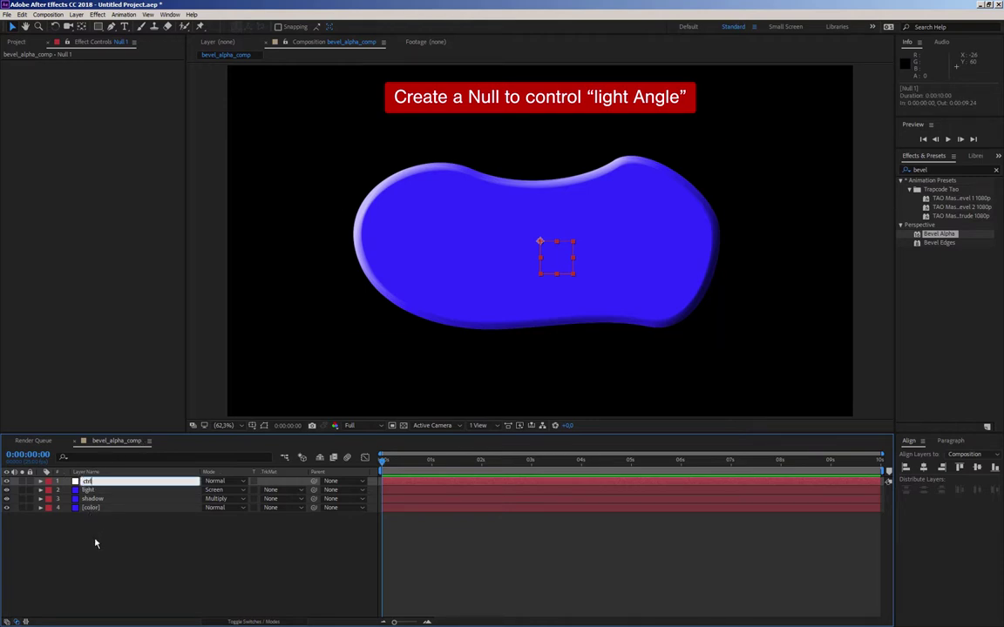
{"action": "left_click", "coordinate": [95, 536]}
{"action": "left_click", "coordinate": [86, 481]}
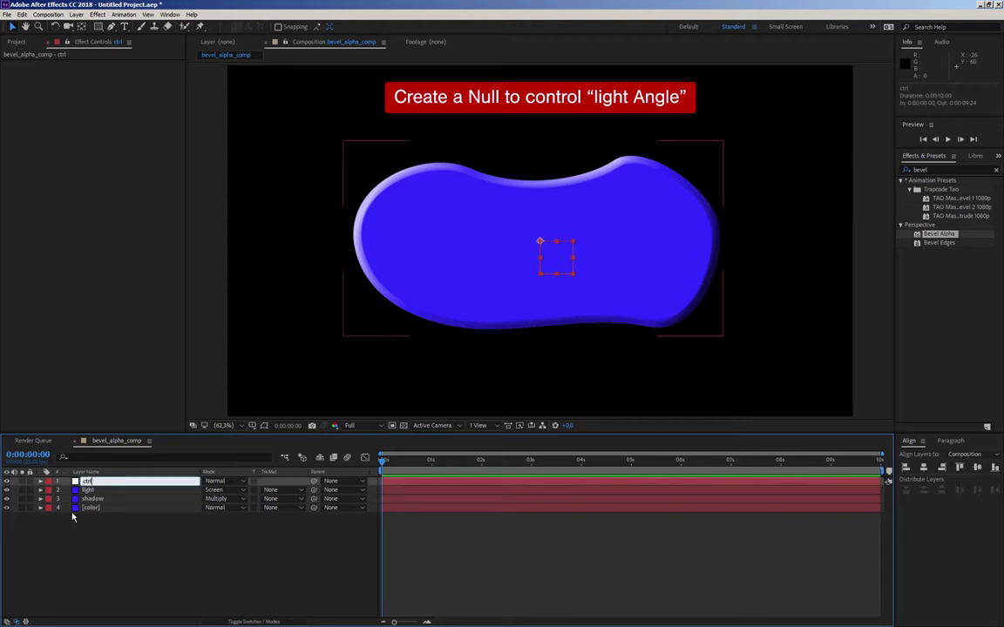
{"action": "type", "text": "_dir"}
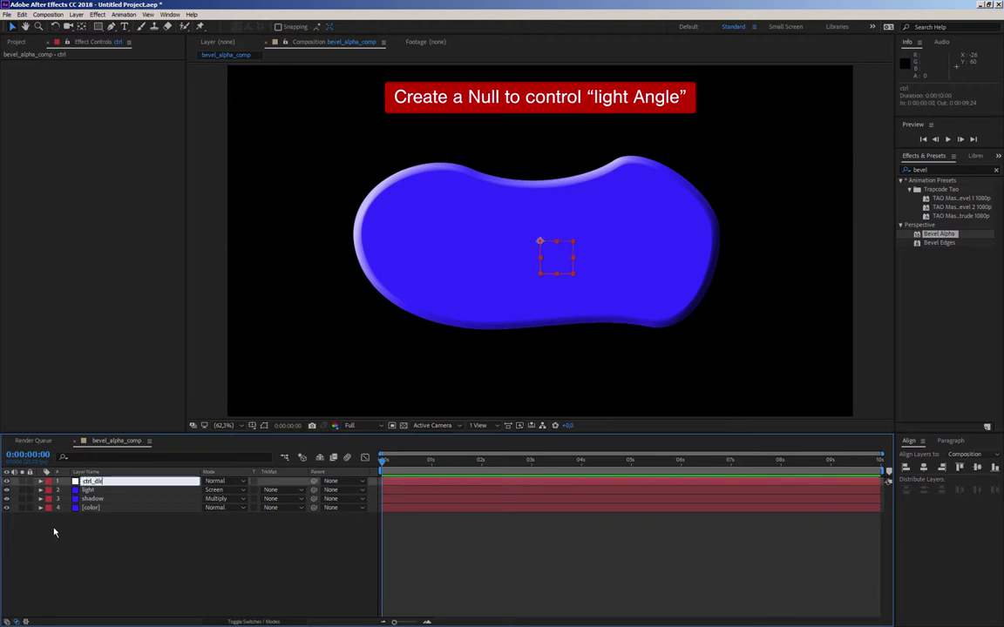
{"action": "type", "text": "ection"}
{"action": "left_click", "coordinate": [118, 543]}
{"action": "left_click", "coordinate": [99, 482]}
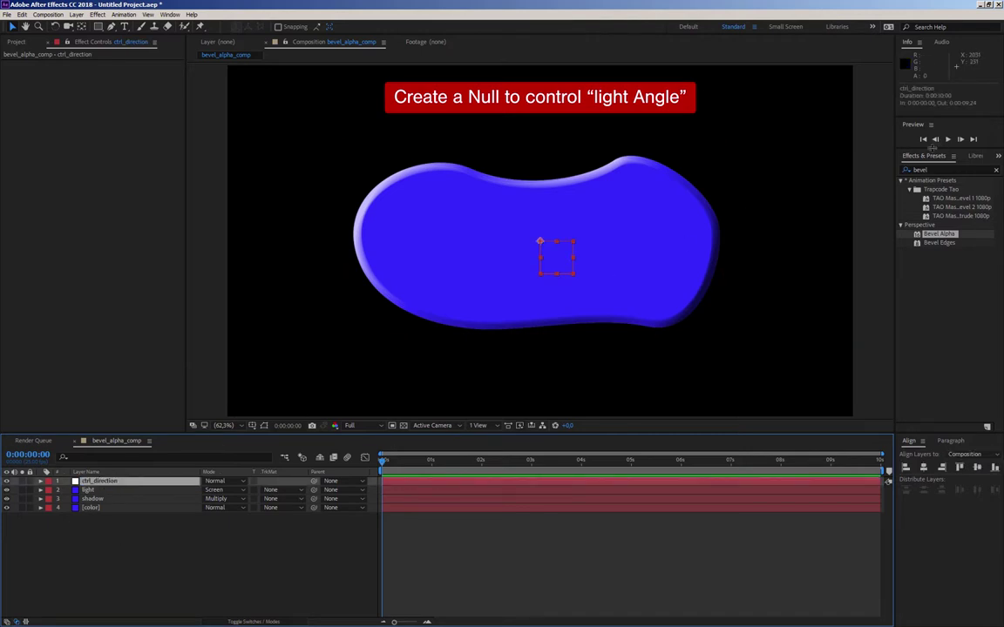
- Search Effects & Presets for 'sl' and apply Slider Control to the ctrl_direction null
{"action": "left_click", "coordinate": [914, 169]}
{"action": "type", "text": "t"}
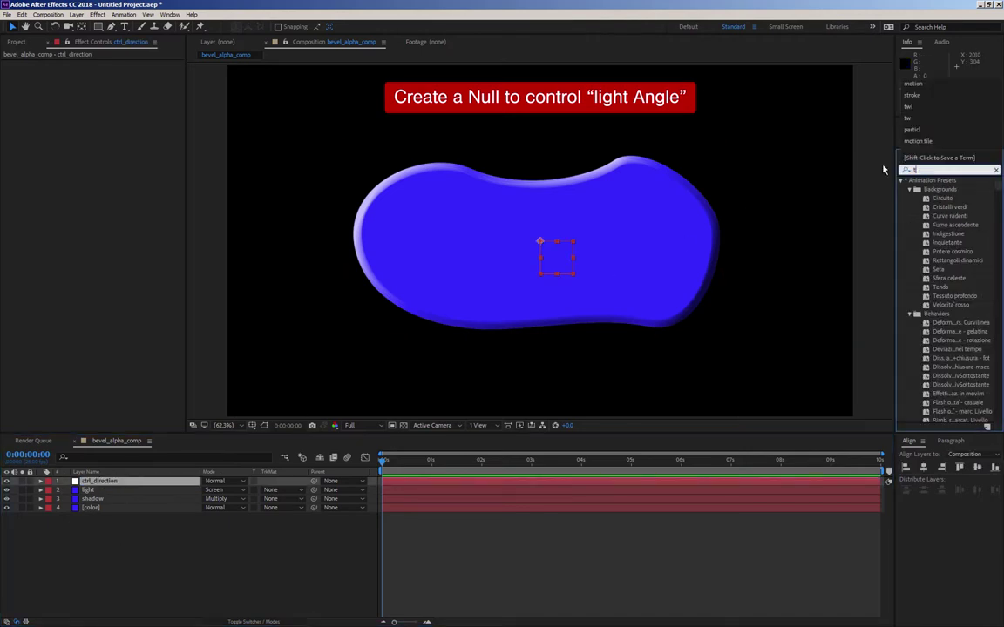
{"action": "type", "text": "ime"}
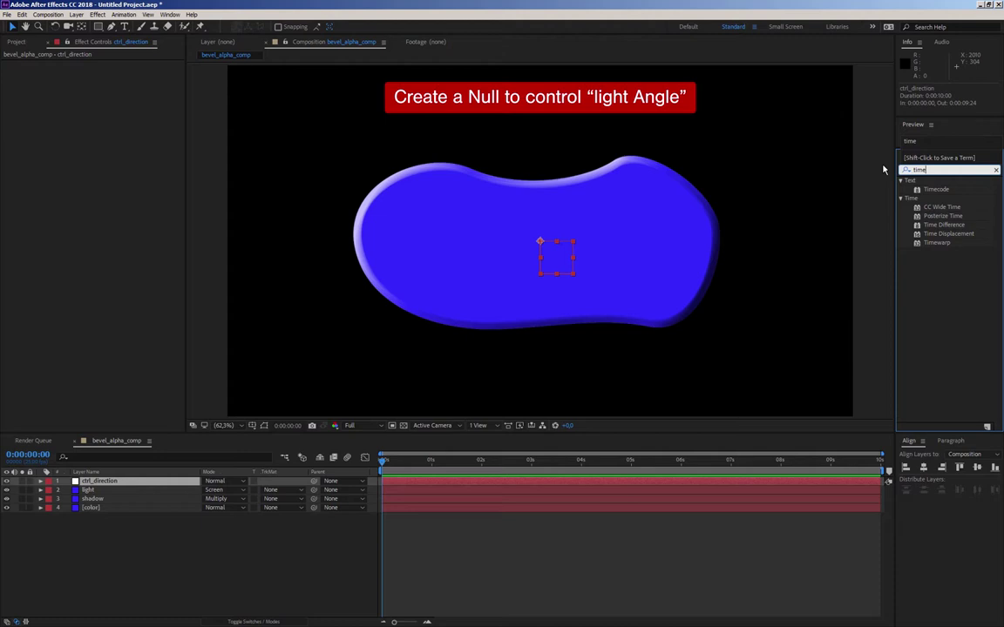
{"action": "key", "text": "BackSpace"}
{"action": "key", "text": "BackSpace"}
{"action": "key", "text": "BackSpace"}
{"action": "type", "text": "sl"}
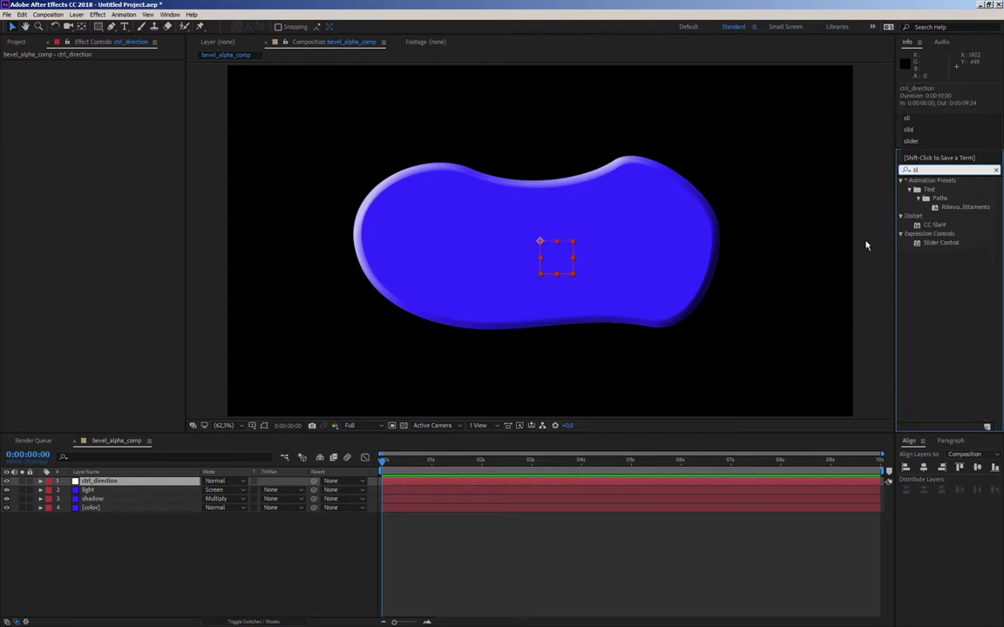
{"action": "left_click", "coordinate": [920, 244]}
{"action": "mouse_move", "coordinate": [920, 245]}
{"action": "left_mouse_down"}
{"action": "mouse_move", "coordinate": [148, 456]}
{"action": "mouse_move", "coordinate": [107, 482]}
{"action": "left_mouse_up"}
{"action": "left_click", "coordinate": [77, 127]}
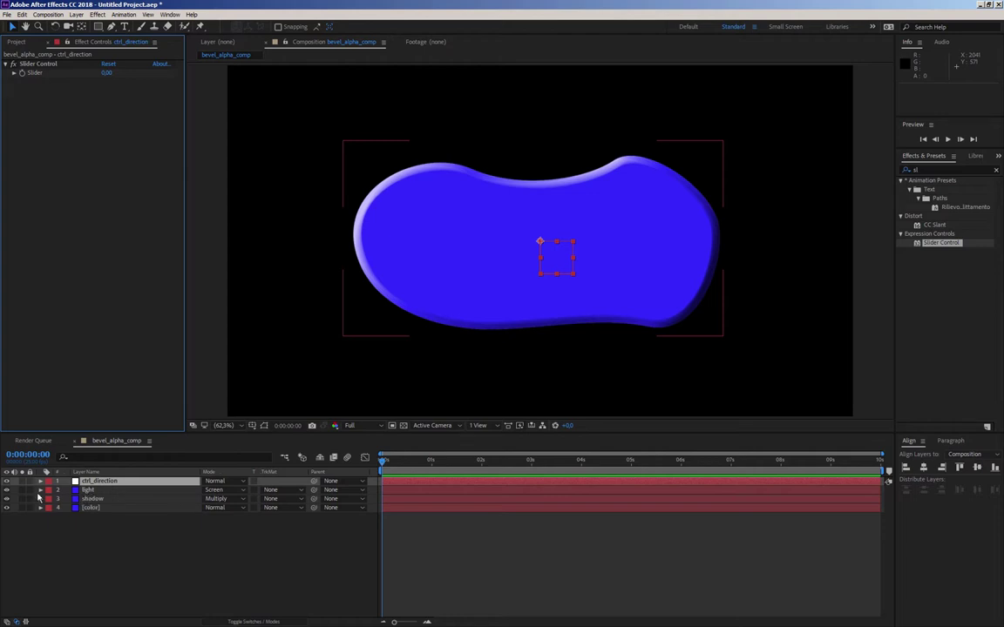
{"action": "left_click", "coordinate": [40, 491]}
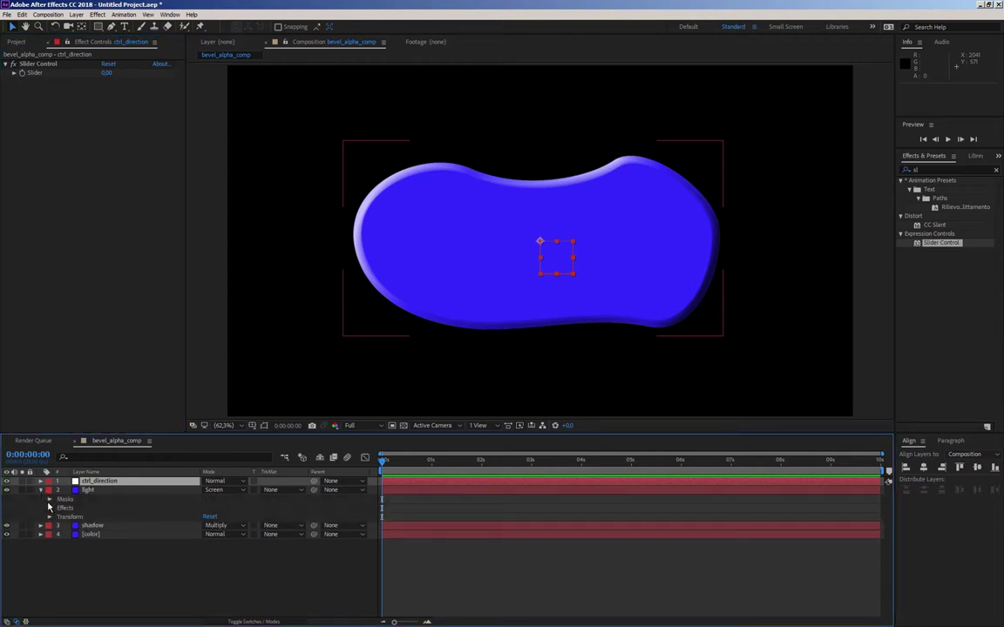
- Add an expression to the light layer's Bevel Alpha Light Angle
{"action": "left_click", "coordinate": [40, 490]}
{"action": "left_click", "coordinate": [88, 490]}
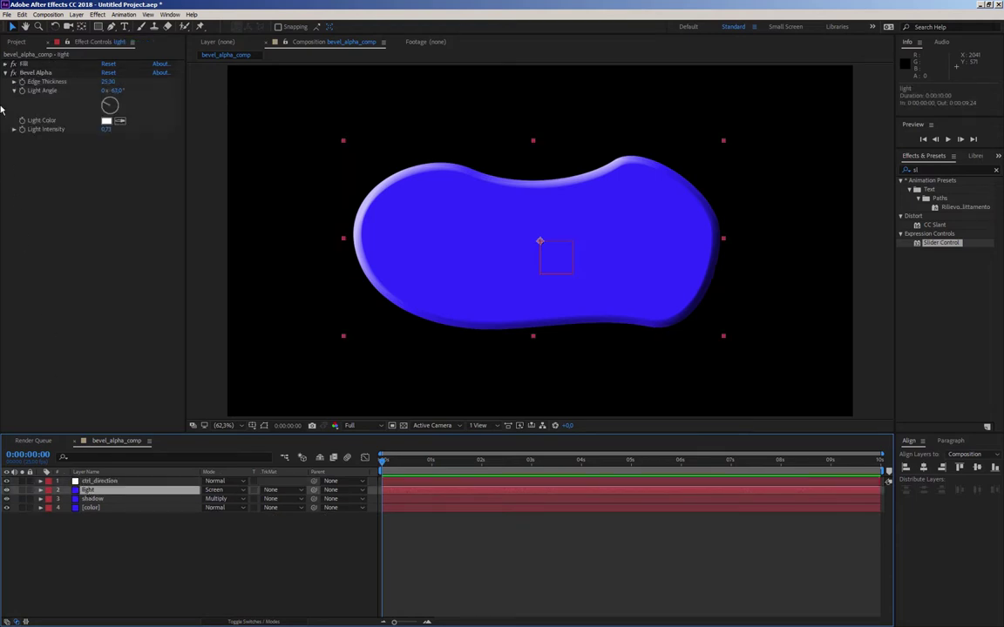
{"action": "left_click", "coordinate": [5, 73]}
{"action": "left_click", "coordinate": [6, 73]}
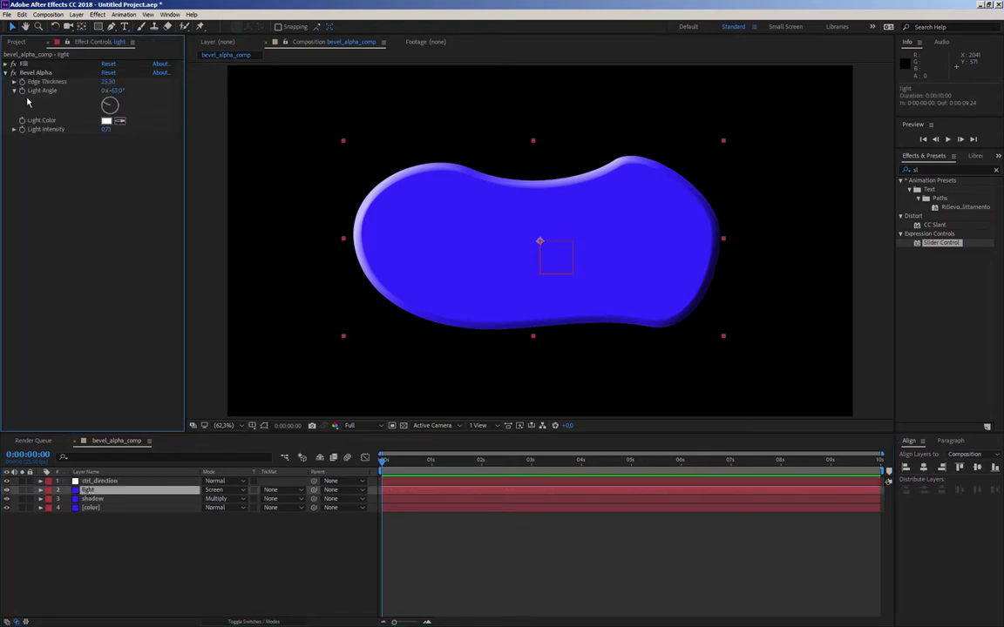
{"action": "left_click", "coordinate": [22, 92], "text": "alt"}
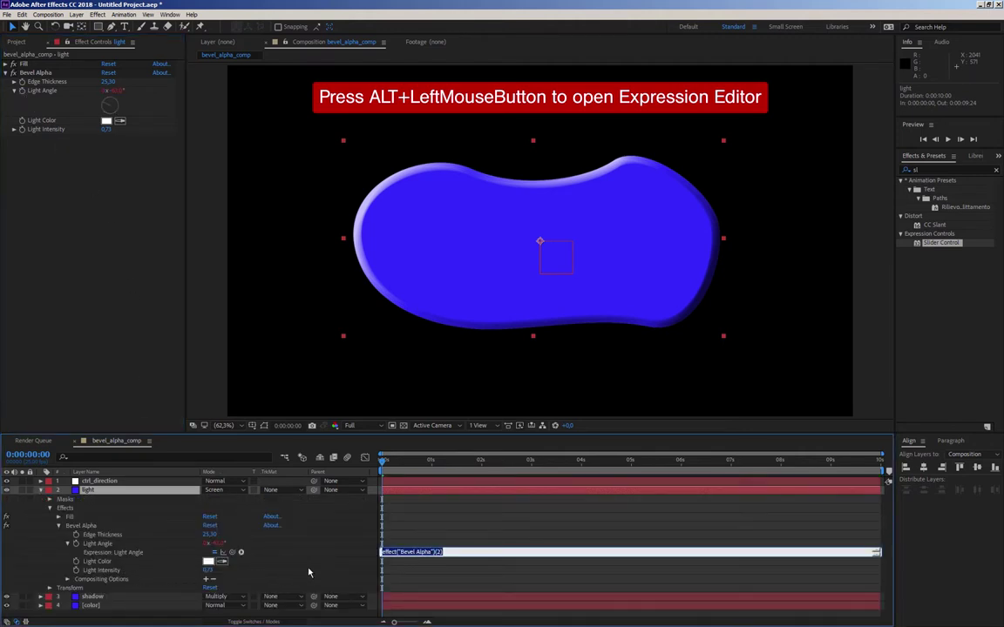
- Add an expression to the shadow layer's Bevel Alpha Light Angle too
{"action": "left_click", "coordinate": [91, 598]}
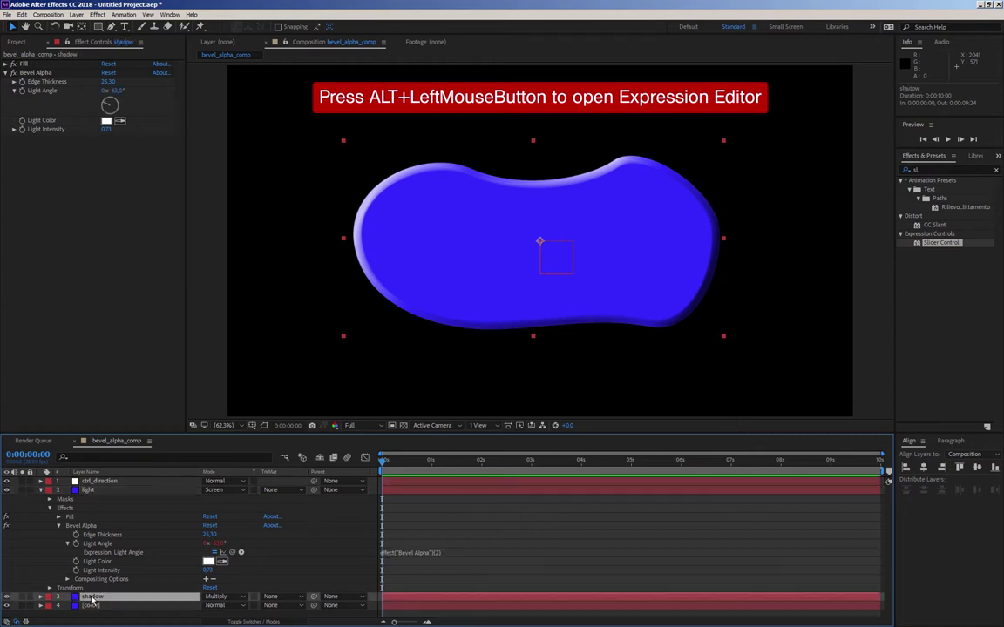
{"action": "left_click", "coordinate": [20, 92]}
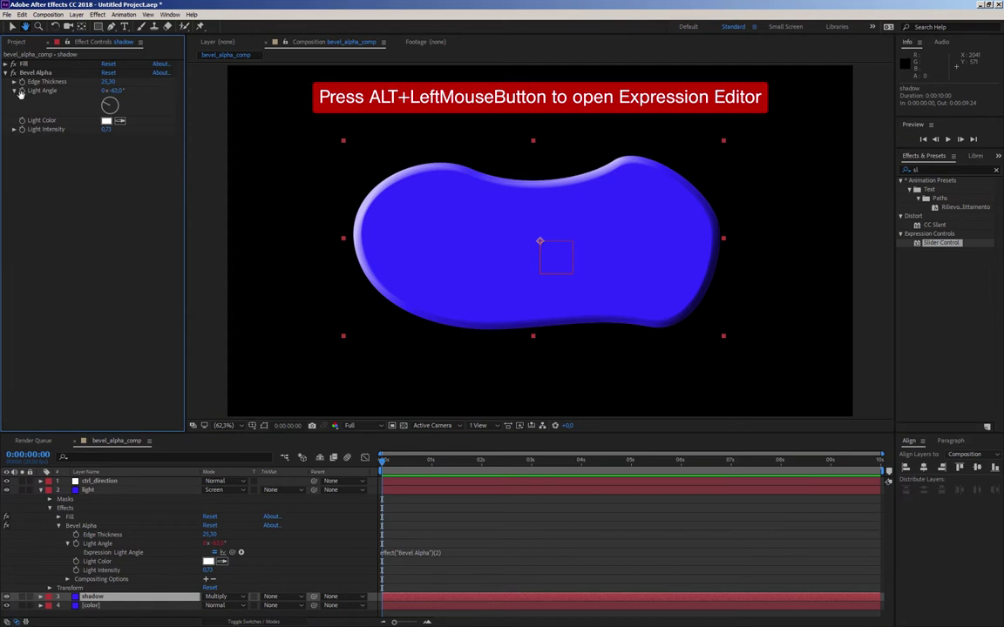
{"action": "left_click", "coordinate": [22, 91], "text": "alt"}
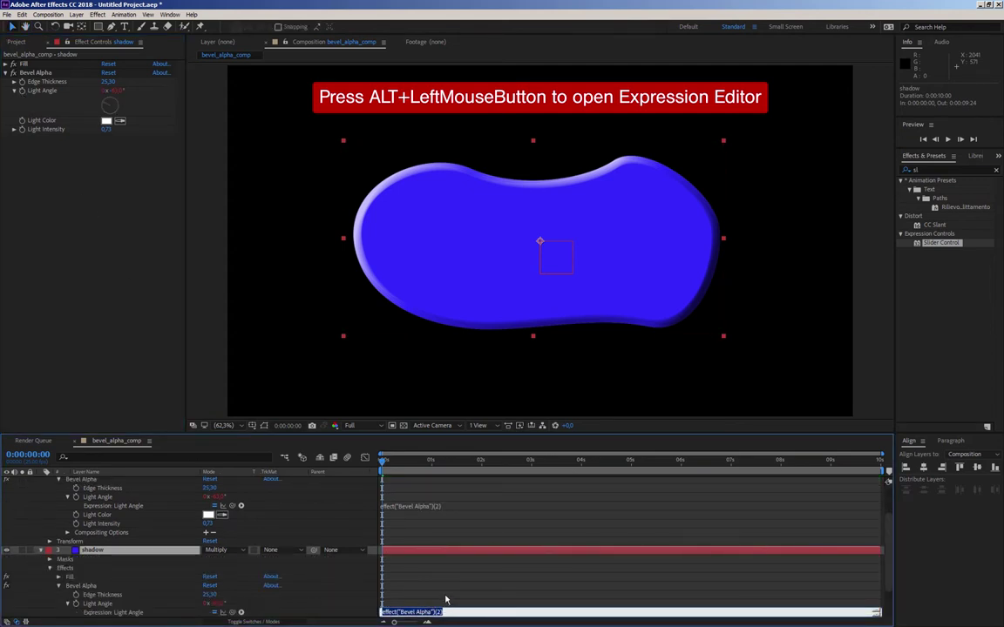
{"action": "left_click_drag", "start_coordinate": [322, 433], "coordinate": [314, 320]}
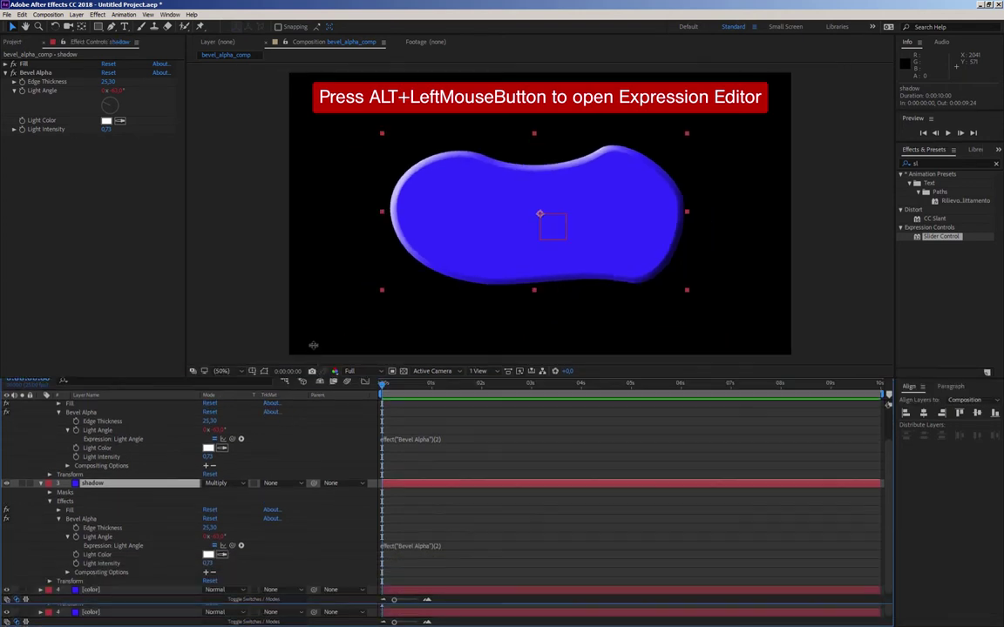
- Reveal the Slider property of ctrl_direction's Slider Control in the timeline
{"action": "left_click", "coordinate": [97, 360]}
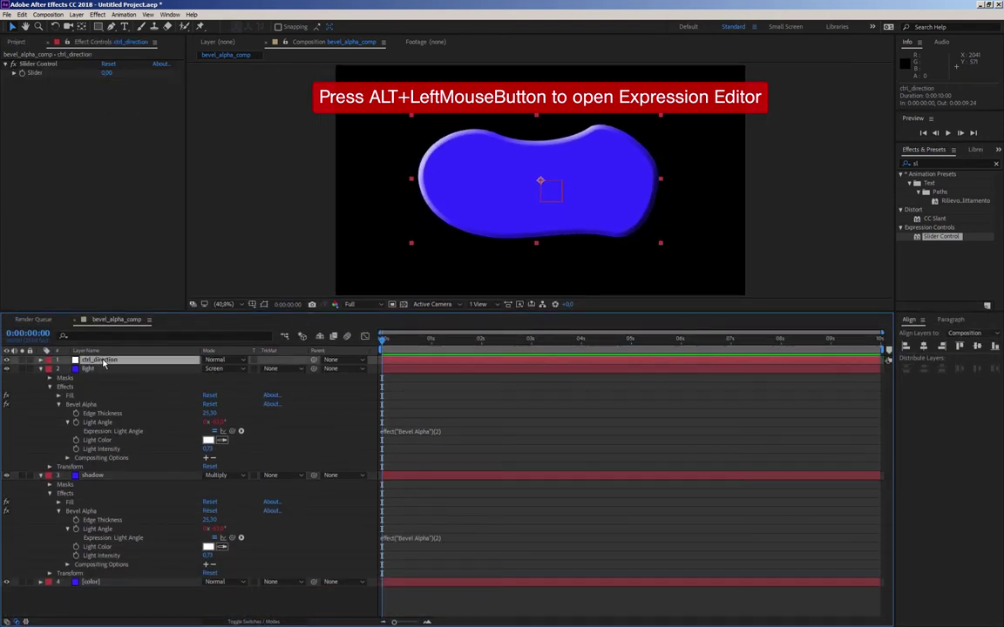
{"action": "left_click", "coordinate": [41, 361]}
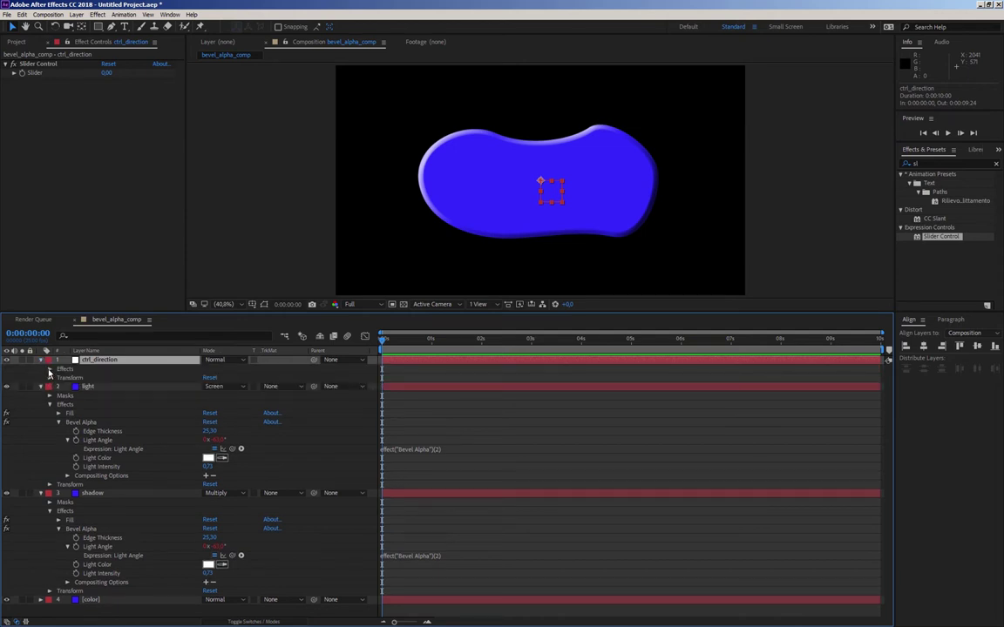
{"action": "left_click", "coordinate": [49, 370]}
{"action": "left_click", "coordinate": [60, 379]}
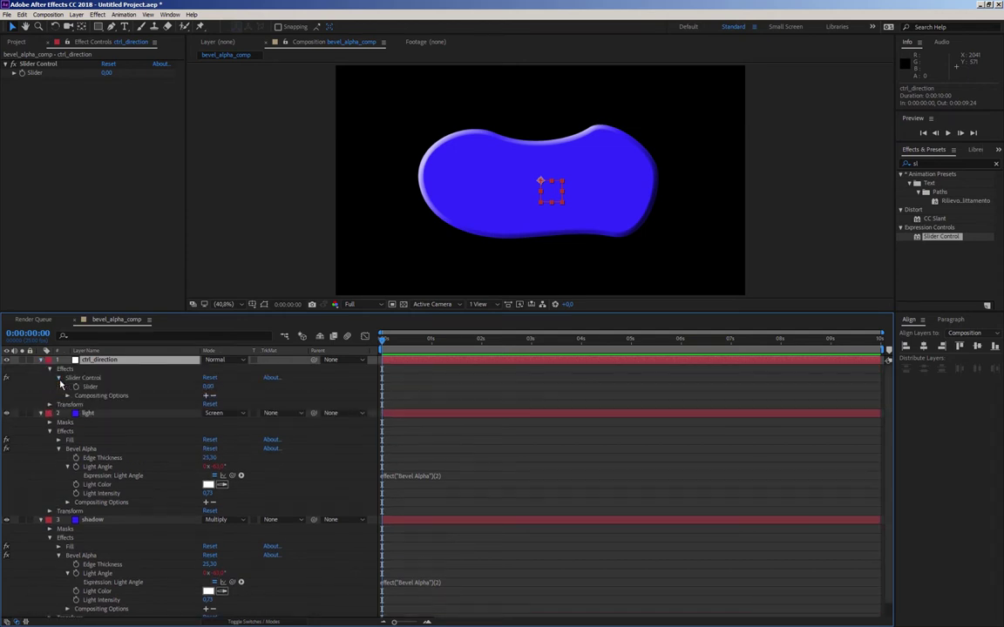
- Pick-whip the light and shadow Light Angle expressions to the ctrl_direction Slider
{"action": "left_click", "coordinate": [87, 413]}
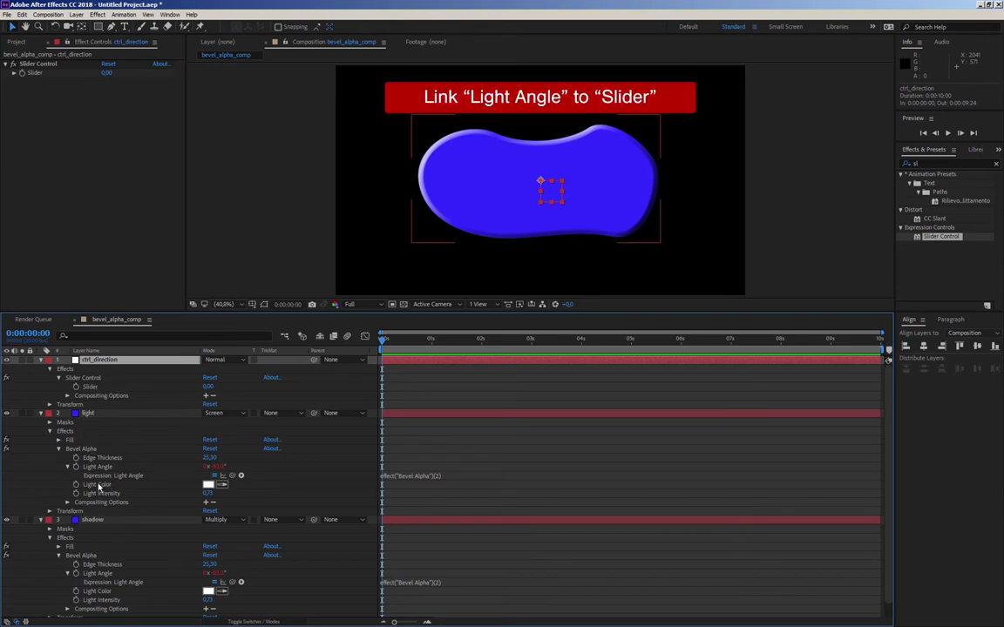
{"action": "mouse_move", "coordinate": [224, 475]}
{"action": "left_mouse_down"}
{"action": "mouse_move", "coordinate": [165, 423]}
{"action": "mouse_move", "coordinate": [91, 385]}
{"action": "left_mouse_up"}
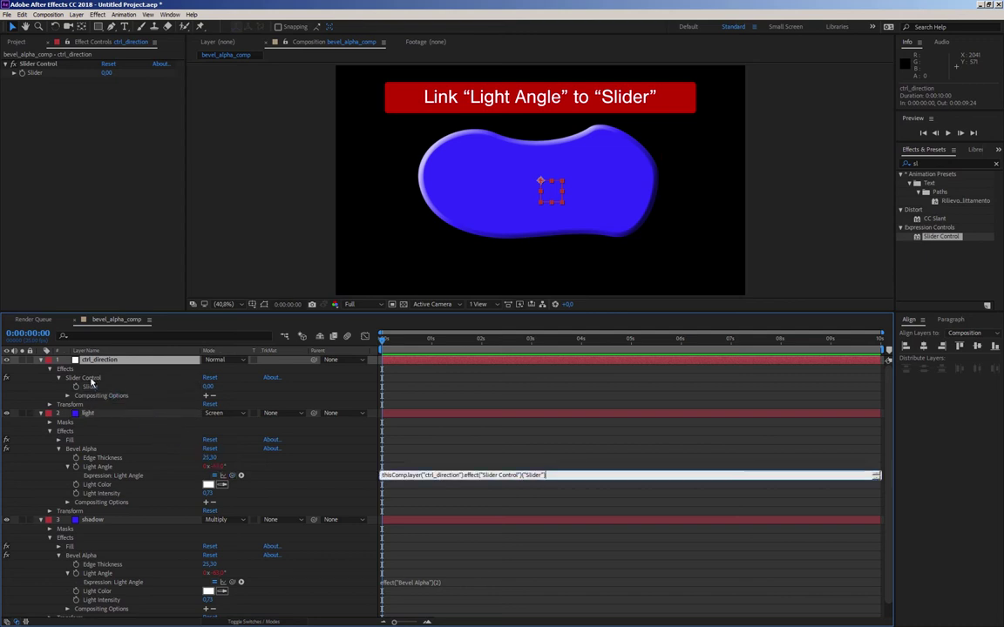
{"action": "left_click", "coordinate": [120, 588]}
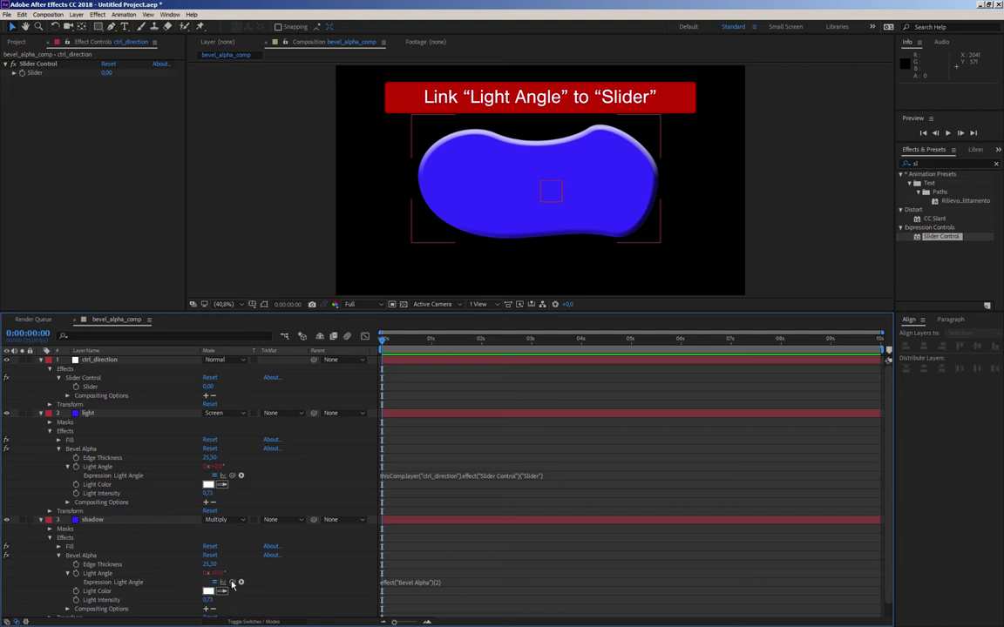
{"action": "left_click_drag", "start_coordinate": [231, 582], "coordinate": [90, 386]}
{"action": "left_click", "coordinate": [92, 521]}
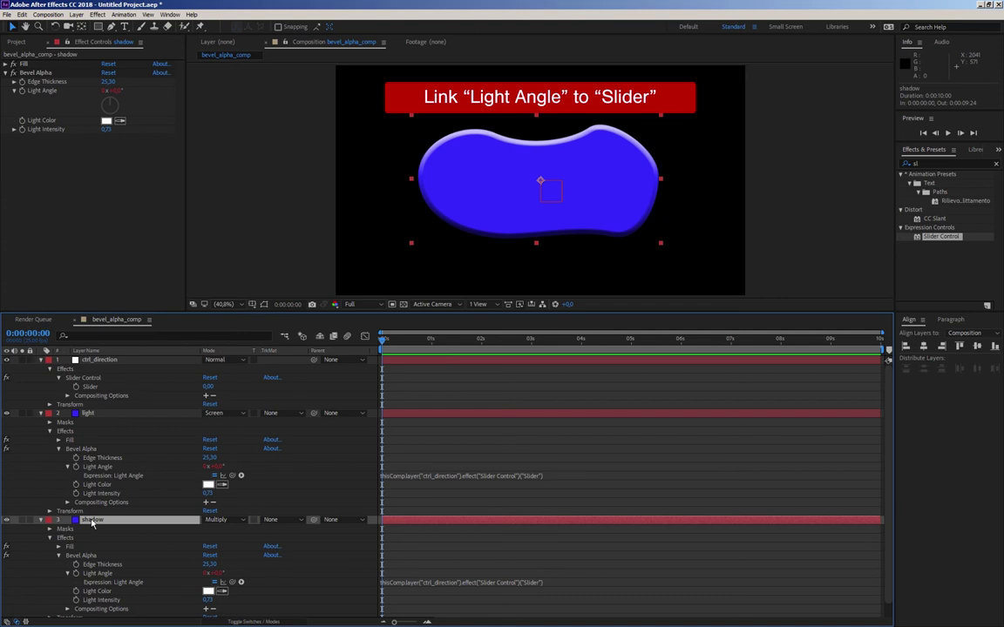
{"action": "left_click", "coordinate": [41, 413]}
{"action": "left_click", "coordinate": [40, 422]}
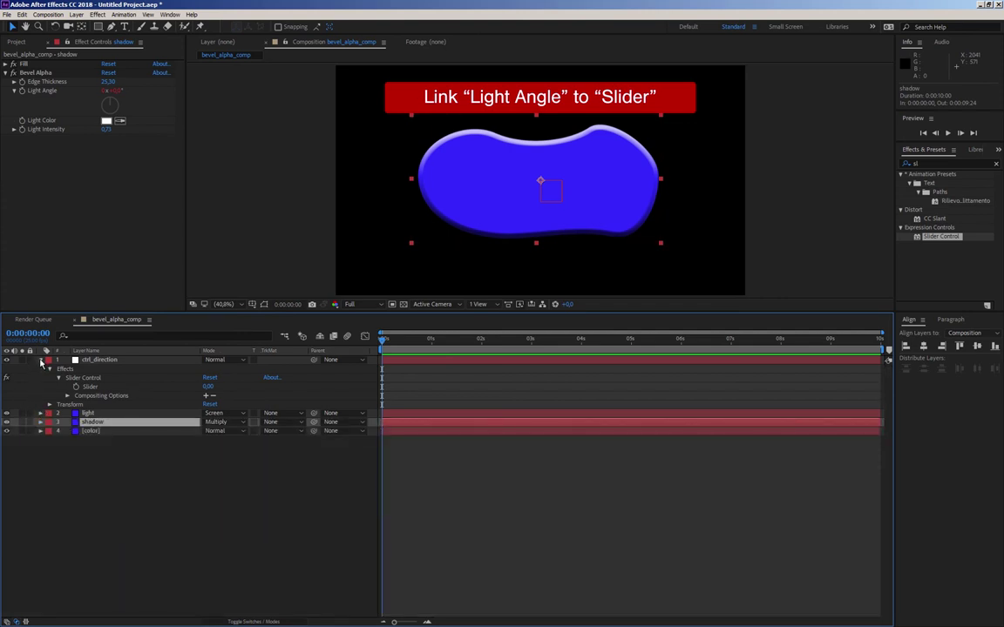
- Set the ctrl_direction Slider value to 240, swinging the highlight to the lower-left
{"action": "left_click", "coordinate": [40, 360]}
{"action": "left_click", "coordinate": [98, 360]}
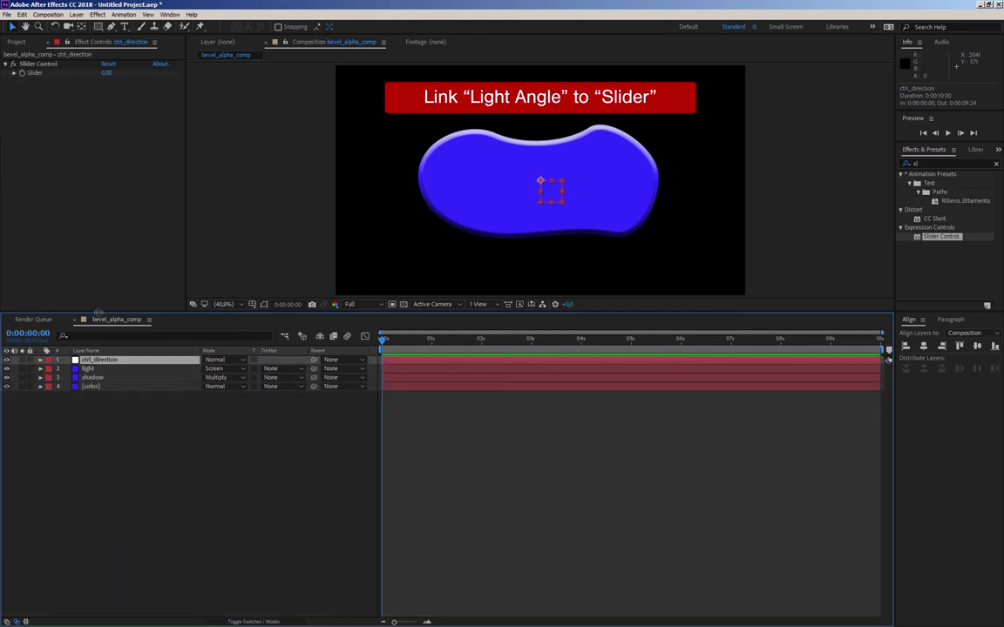
{"action": "left_click_drag", "start_coordinate": [99, 311], "coordinate": [99, 393]}
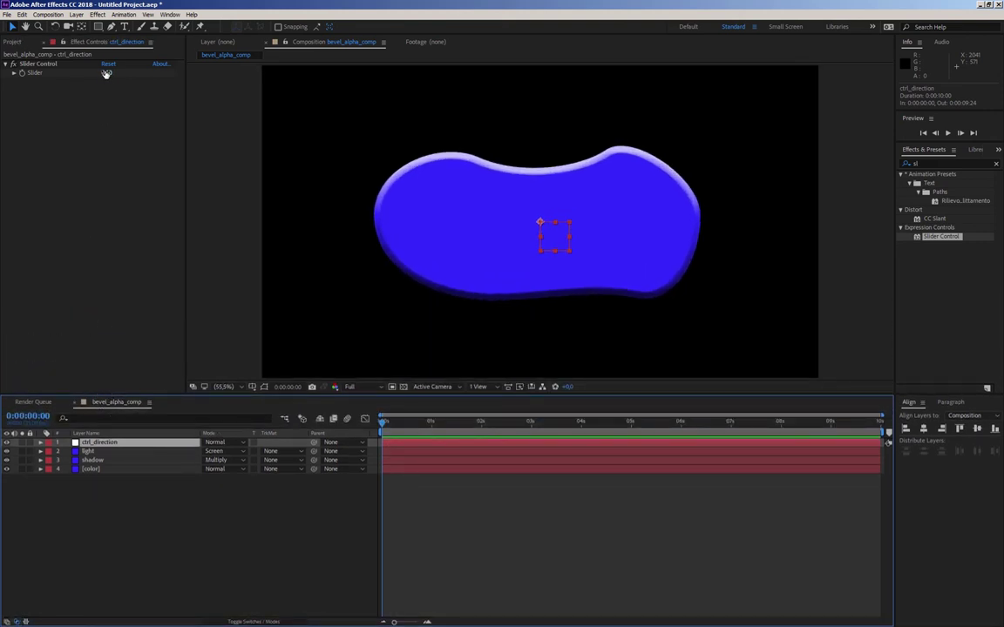
{"action": "mouse_move", "coordinate": [105, 73]}
{"action": "left_mouse_down"}
{"action": "mouse_move", "coordinate": [322, 98]}
{"action": "mouse_move", "coordinate": [61, 98]}
{"action": "mouse_move", "coordinate": [252, 97]}
{"action": "left_mouse_up"}
{"action": "left_click", "coordinate": [217, 567]}
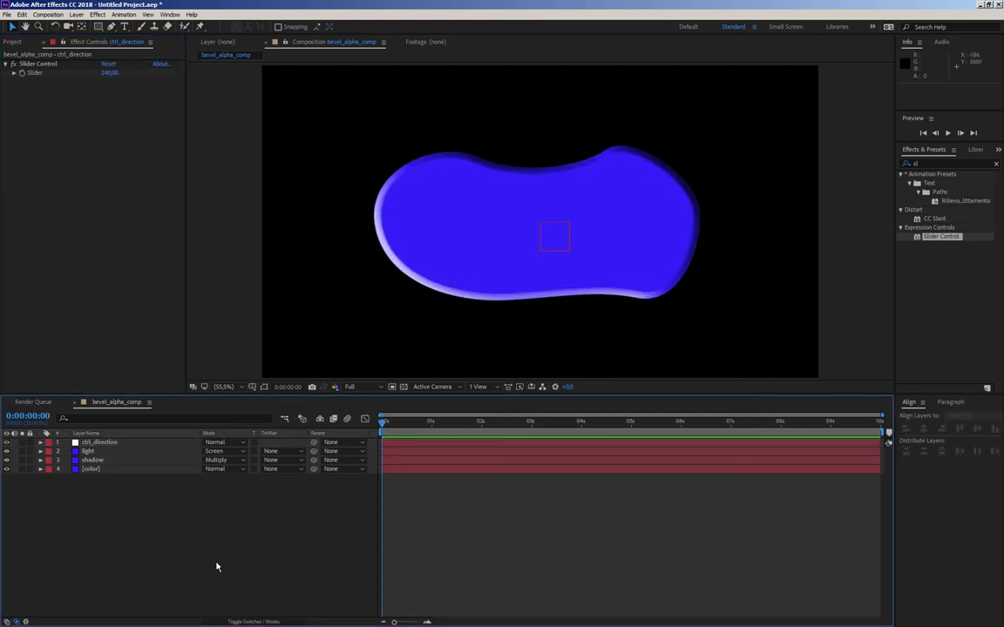
- Toggle the light and shadow layers off and on to compare the bevel effect
{"action": "left_click", "coordinate": [13, 452]}
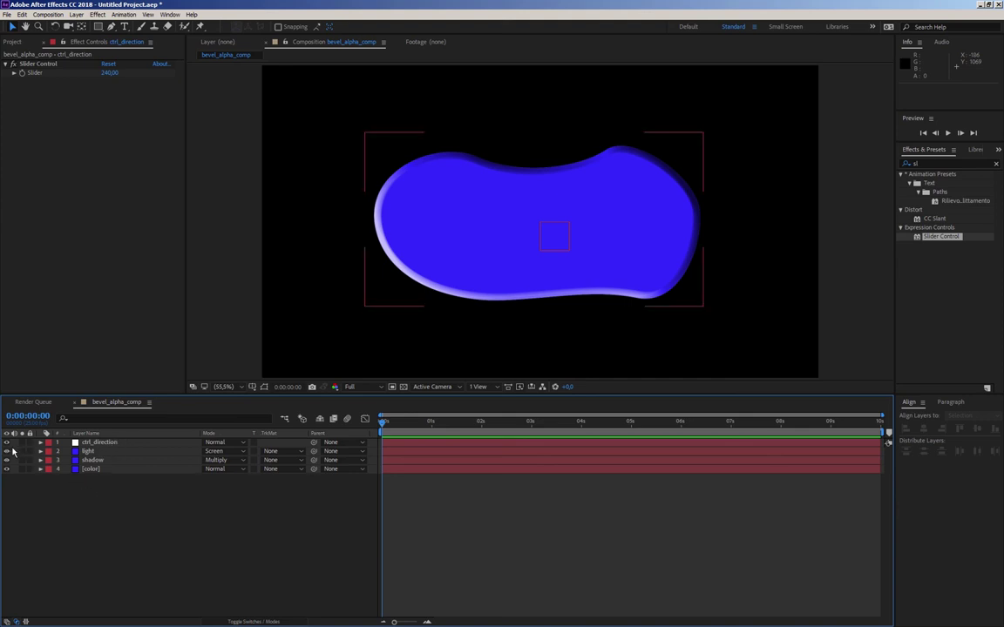
{"action": "left_click", "coordinate": [6, 451]}
{"action": "left_click", "coordinate": [6, 451]}
{"action": "left_click", "coordinate": [6, 460]}
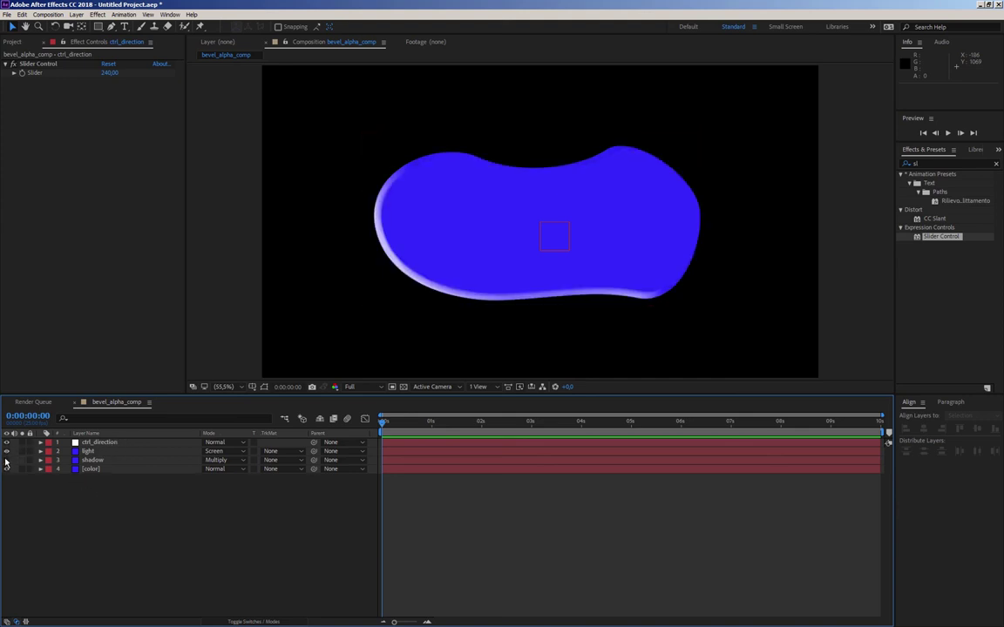
{"action": "left_click", "coordinate": [6, 460]}
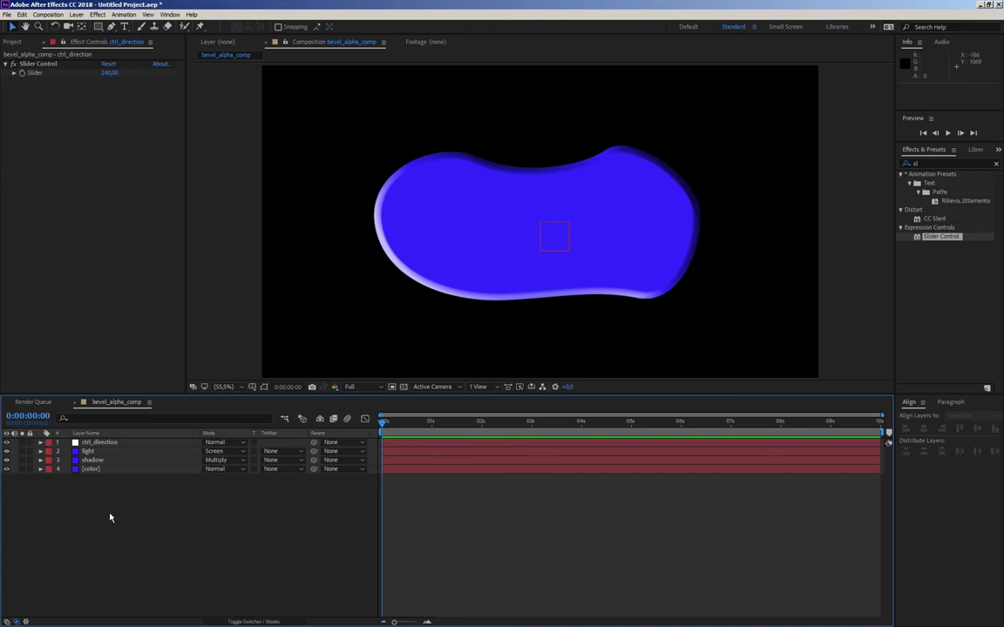